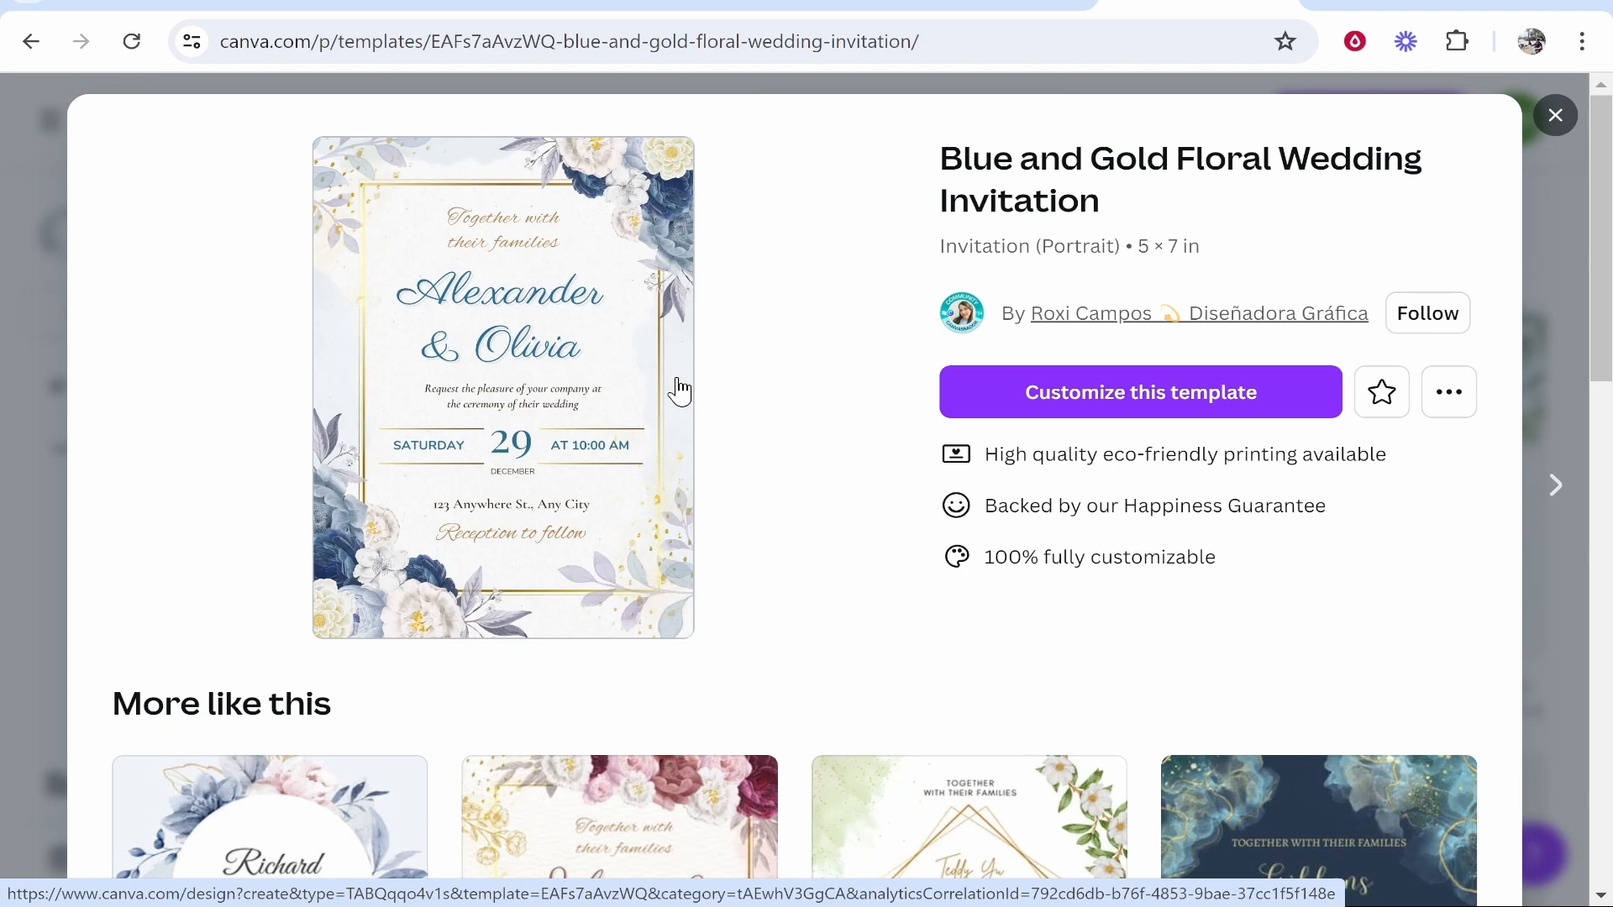
Step: Leave the Blue and Gold Floral Wedding Invitation preview and go to the canva.com home page
{"action": "key", "text": "Escape"}
{"action": "left_click", "coordinate": [400, 41]}
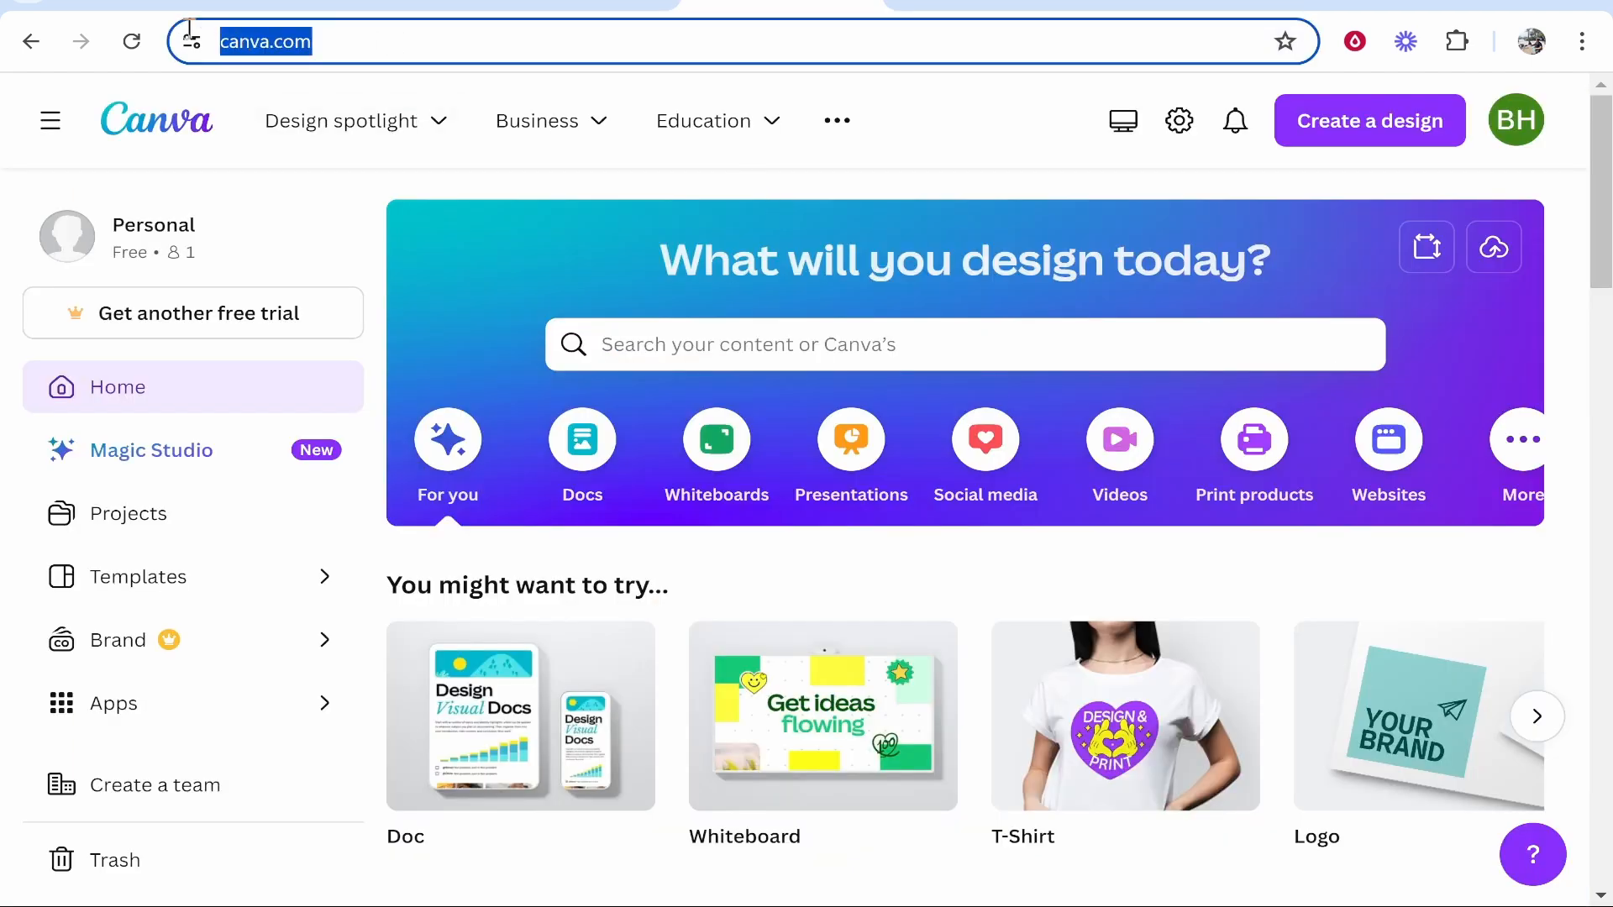
{"action": "mouse_move", "coordinate": [521, 147]}
{"action": "left_click", "coordinate": [996, 138]}
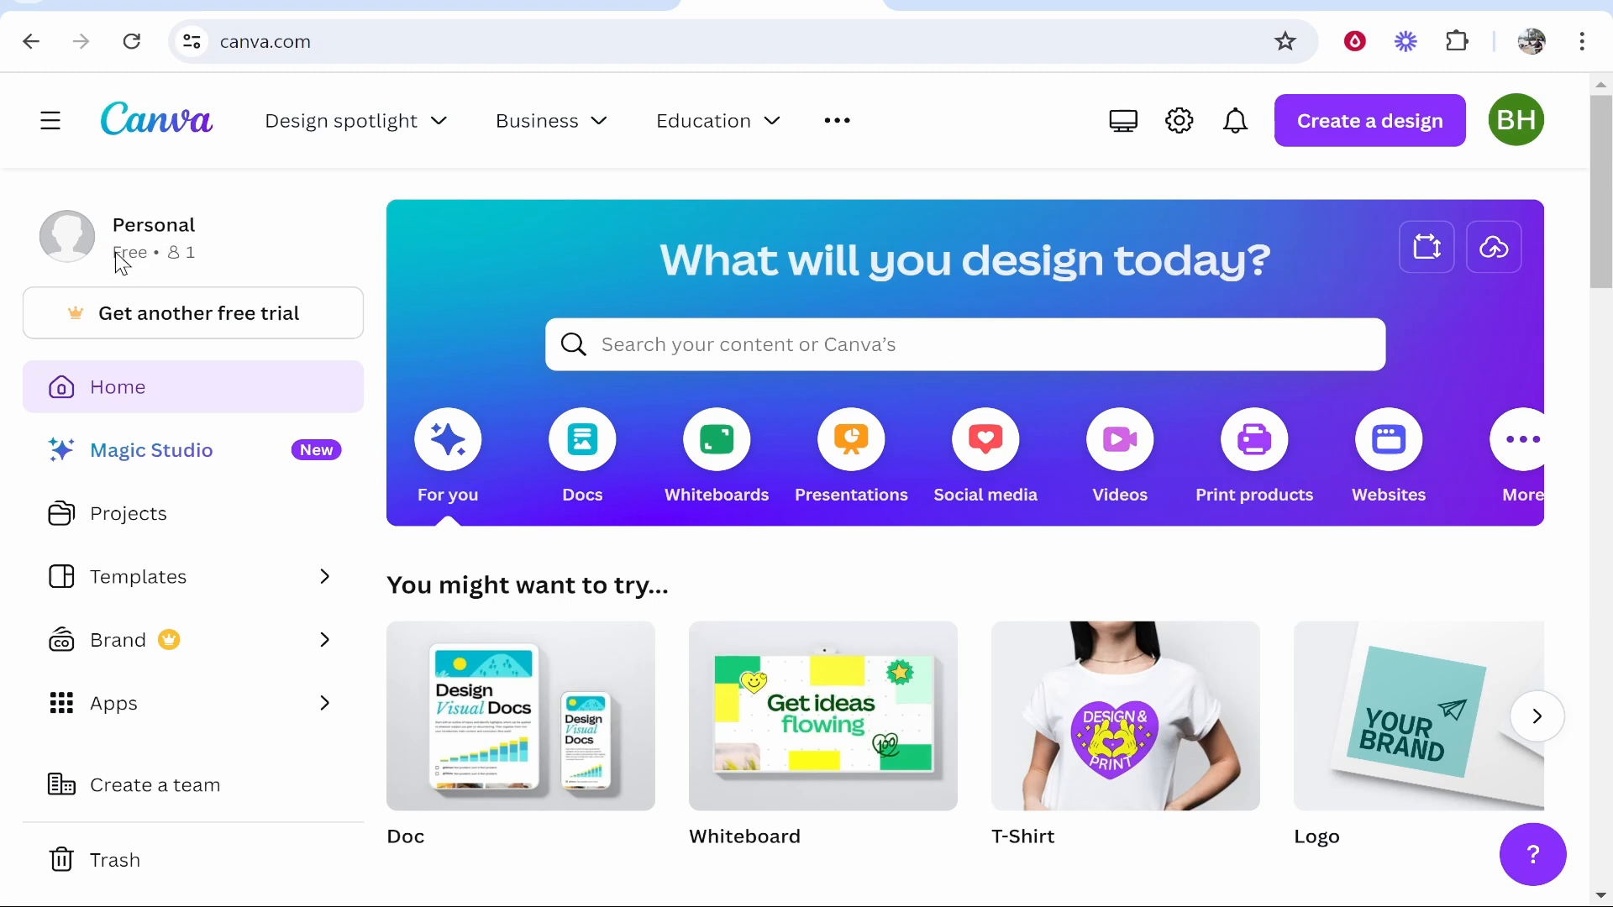
Step: Search the templates for "wedding invitation"
{"action": "left_click", "coordinate": [913, 357]}
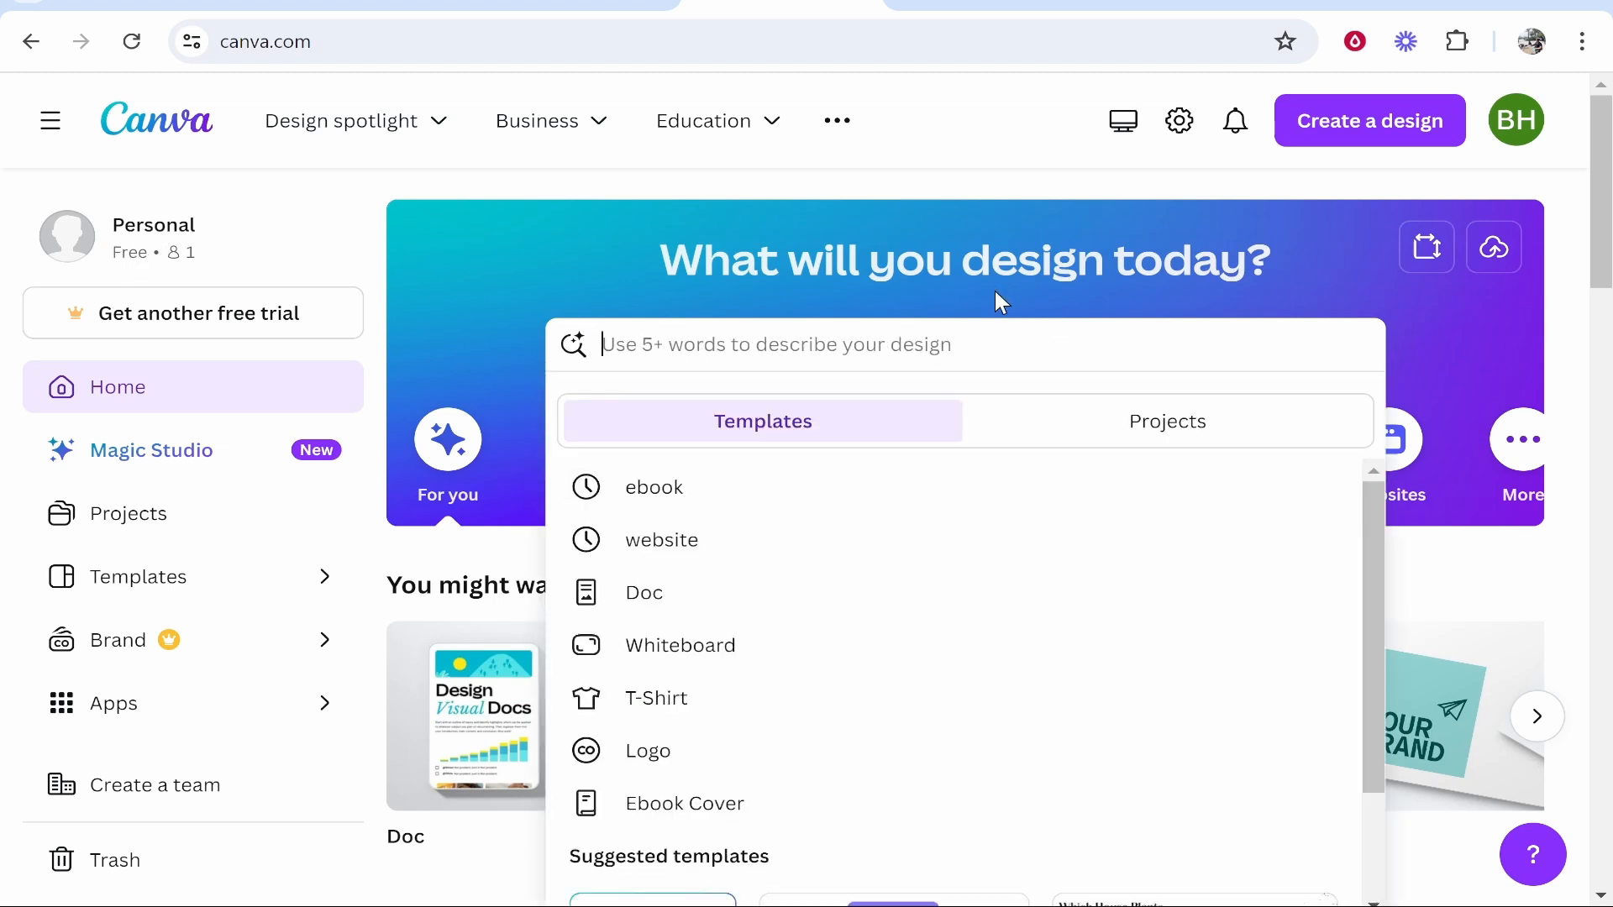
{"action": "type", "text": "we"}
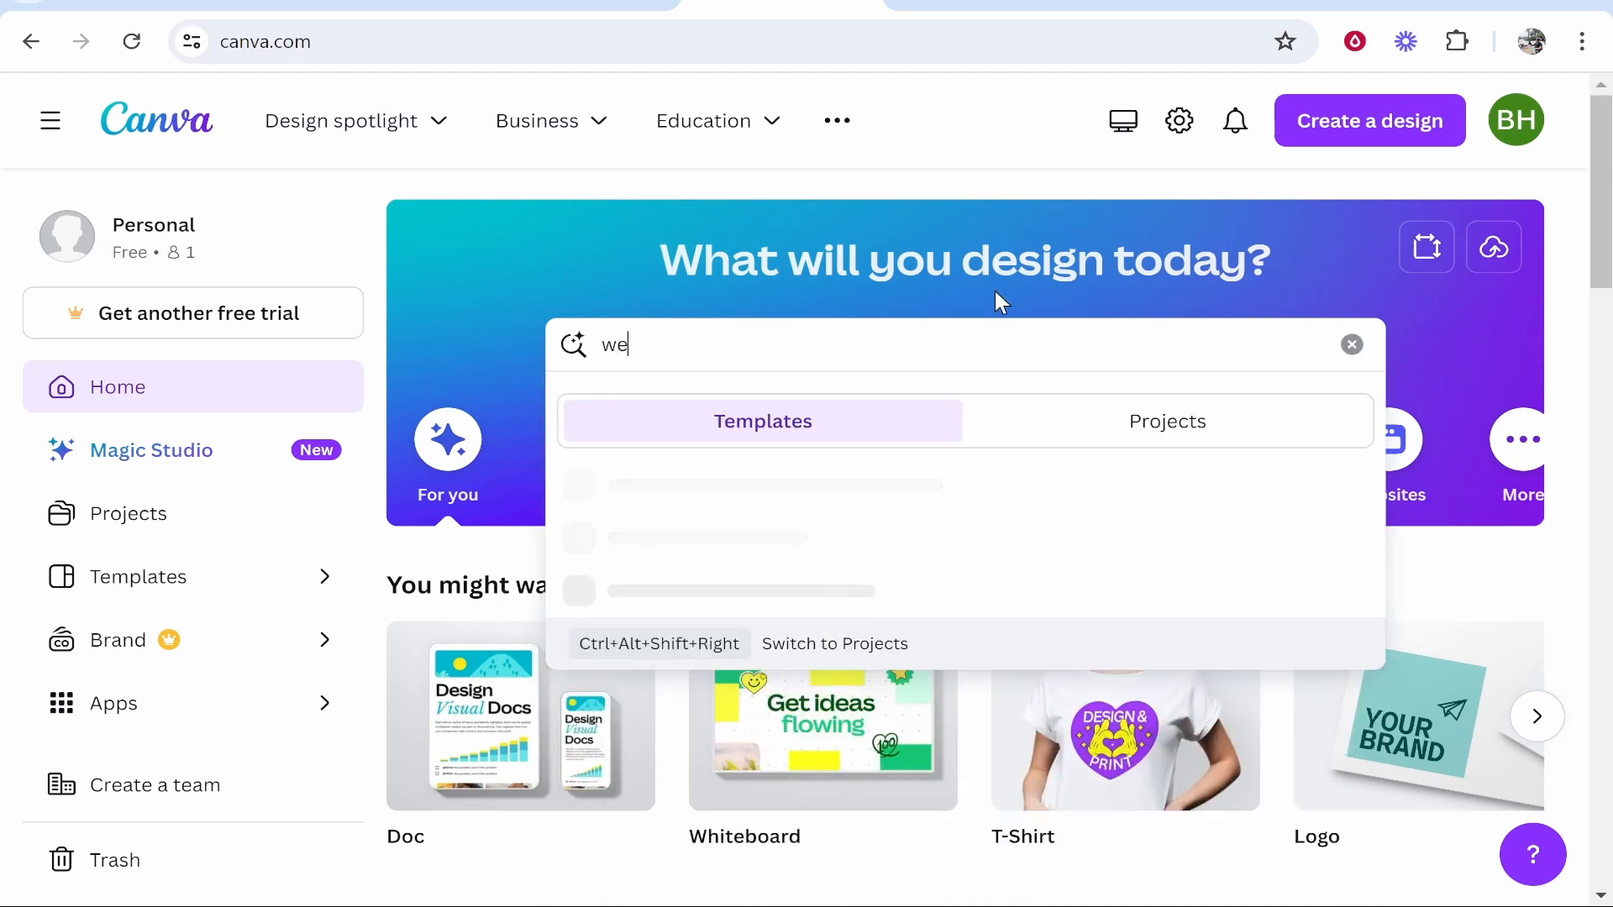
{"action": "type", "text": "dding invitation"}
{"action": "key", "text": "Return"}
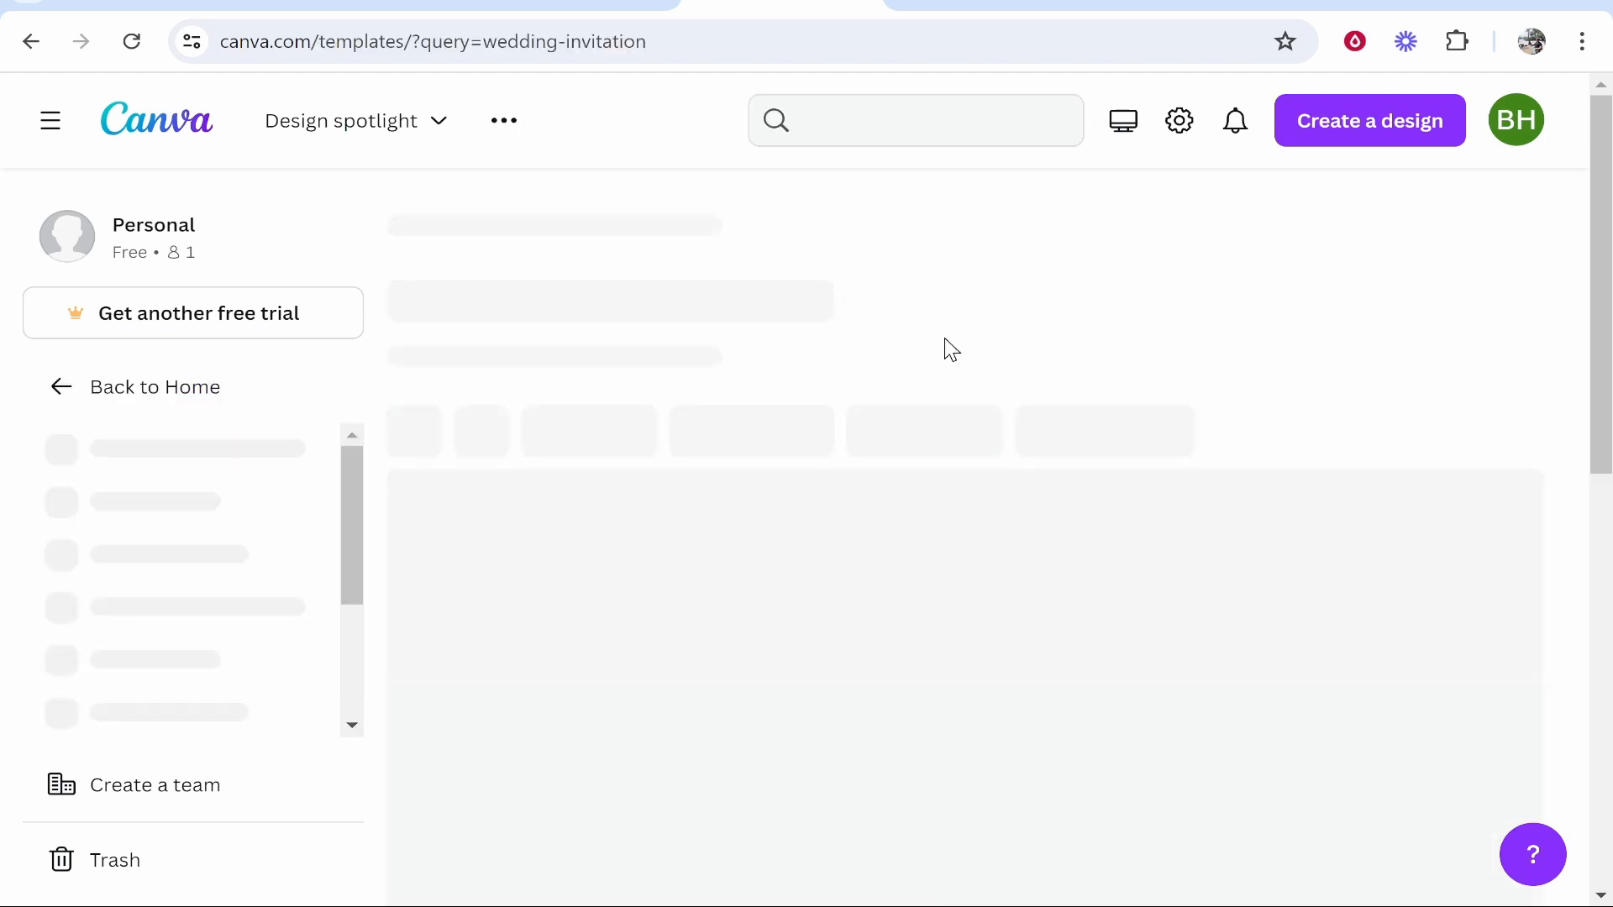
Step: Filter the wedding invitation templates by price so that only Free ones are listed
{"action": "scroll", "coordinate": [990, 403], "scroll_direction": "down", "scroll_amount": 10}
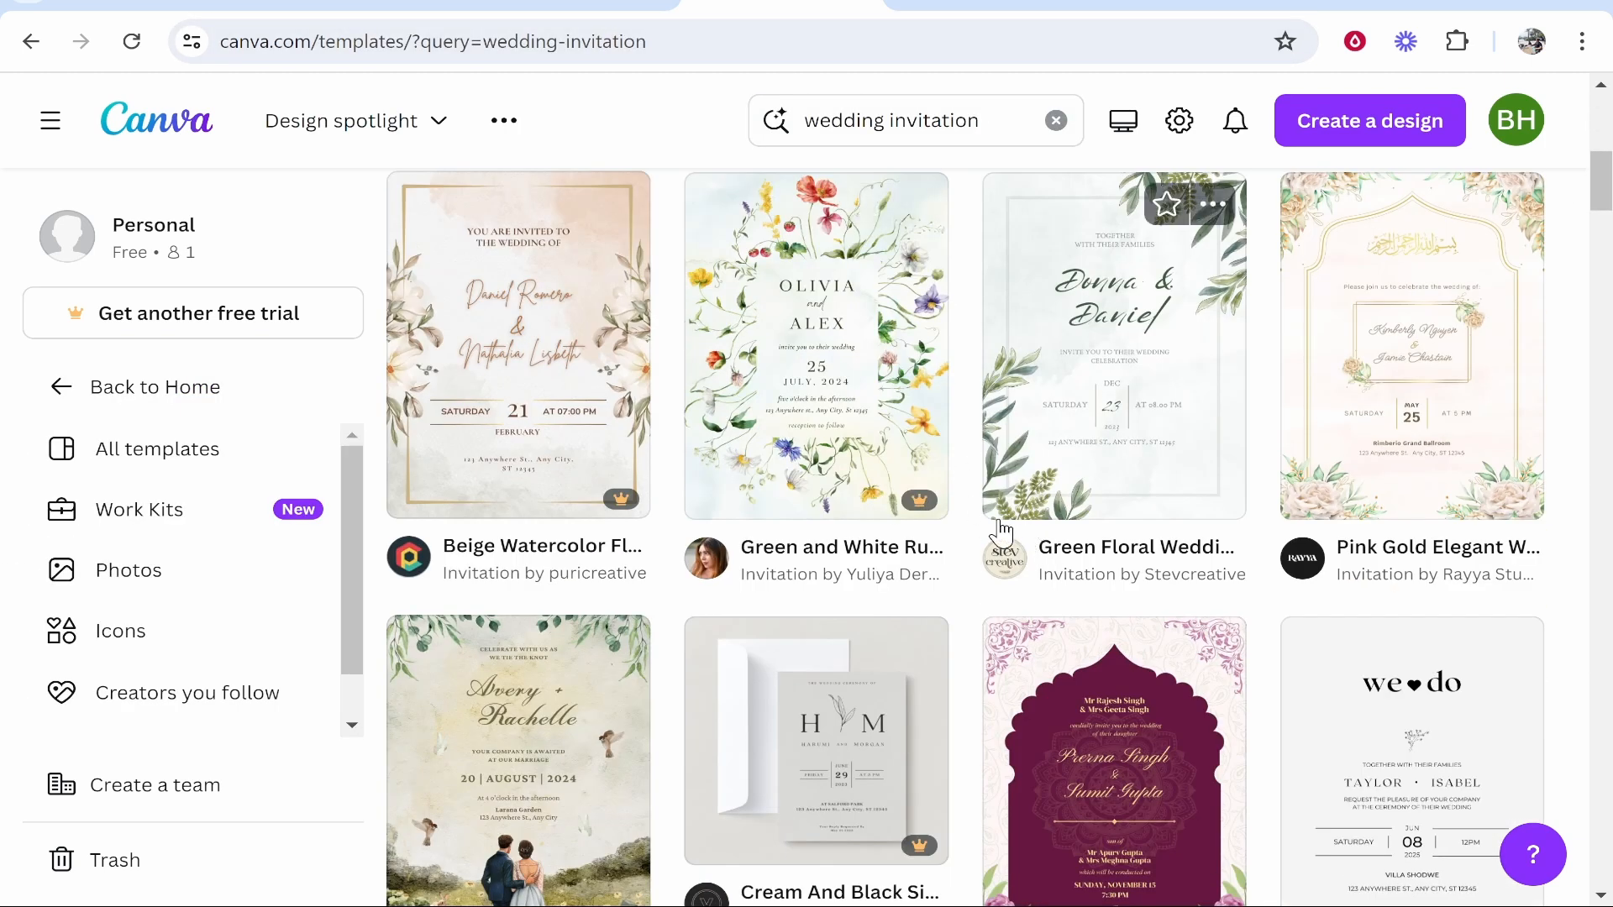
{"action": "scroll", "coordinate": [1039, 493], "scroll_direction": "up", "scroll_amount": 10}
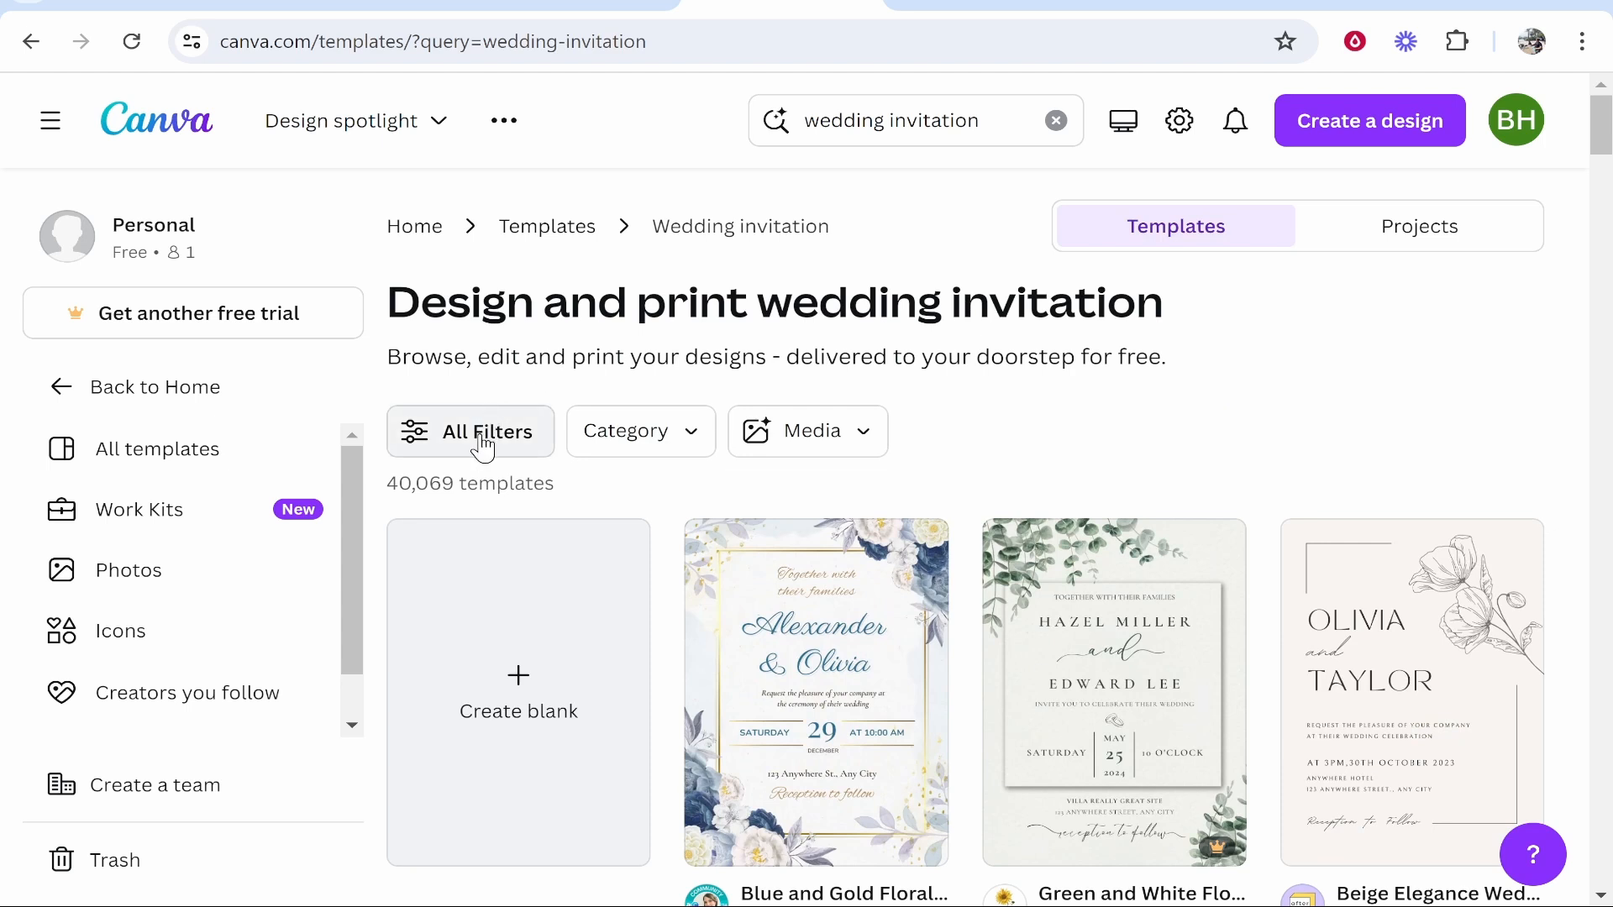
{"action": "left_click", "coordinate": [483, 434]}
{"action": "left_click_drag", "start_coordinate": [396, 289], "coordinate": [396, 819]}
{"action": "left_click", "coordinate": [93, 509]}
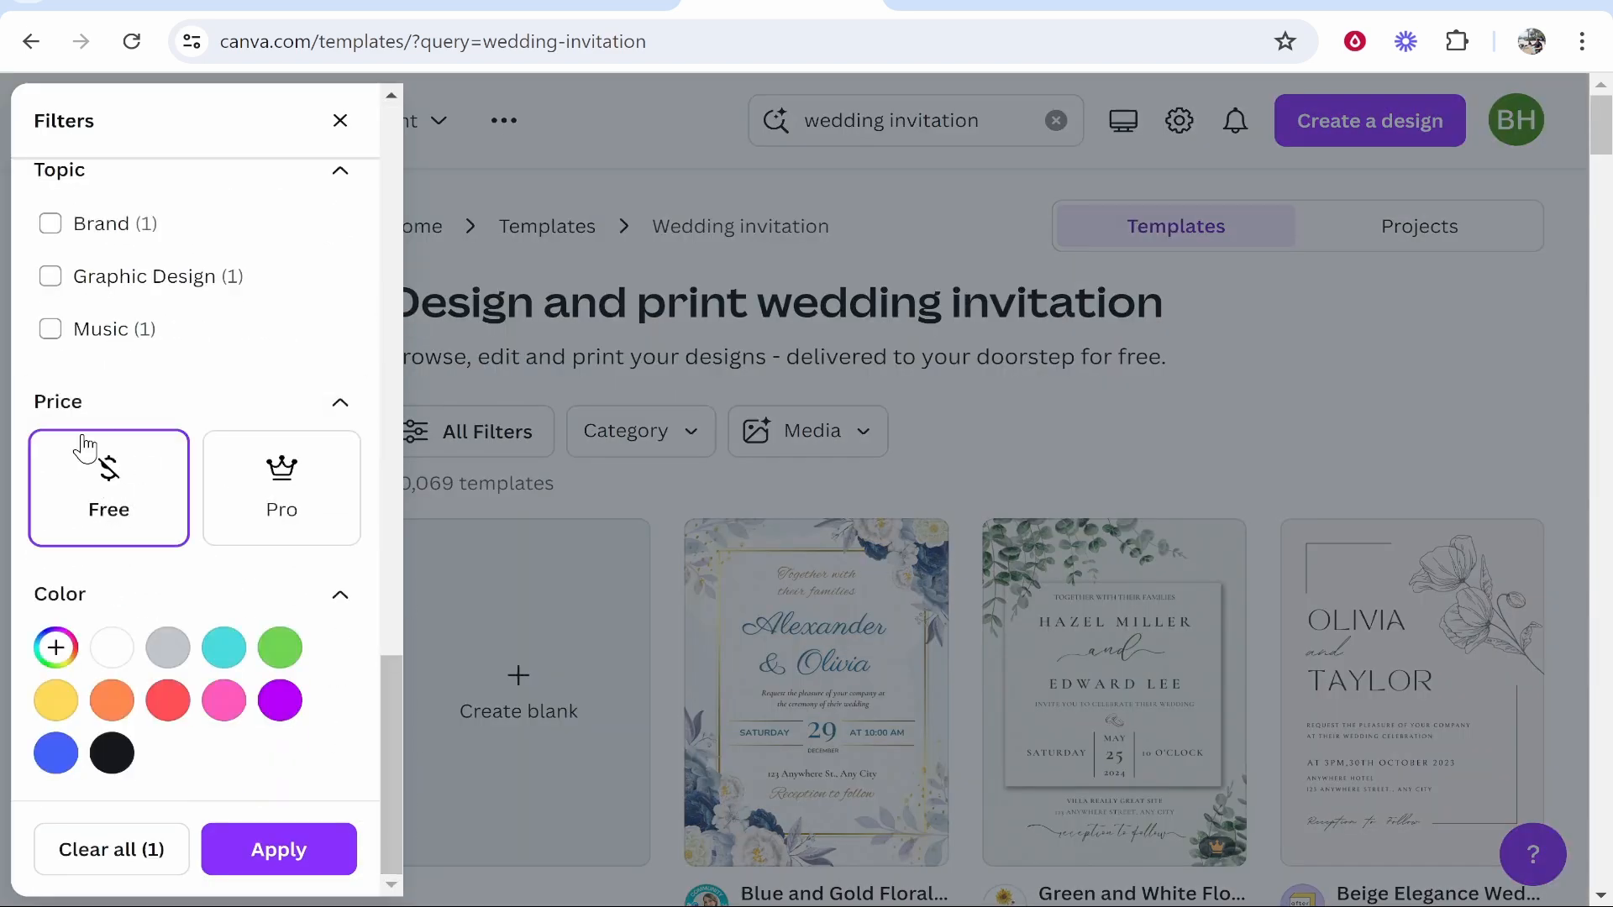
{"action": "left_click", "coordinate": [277, 850]}
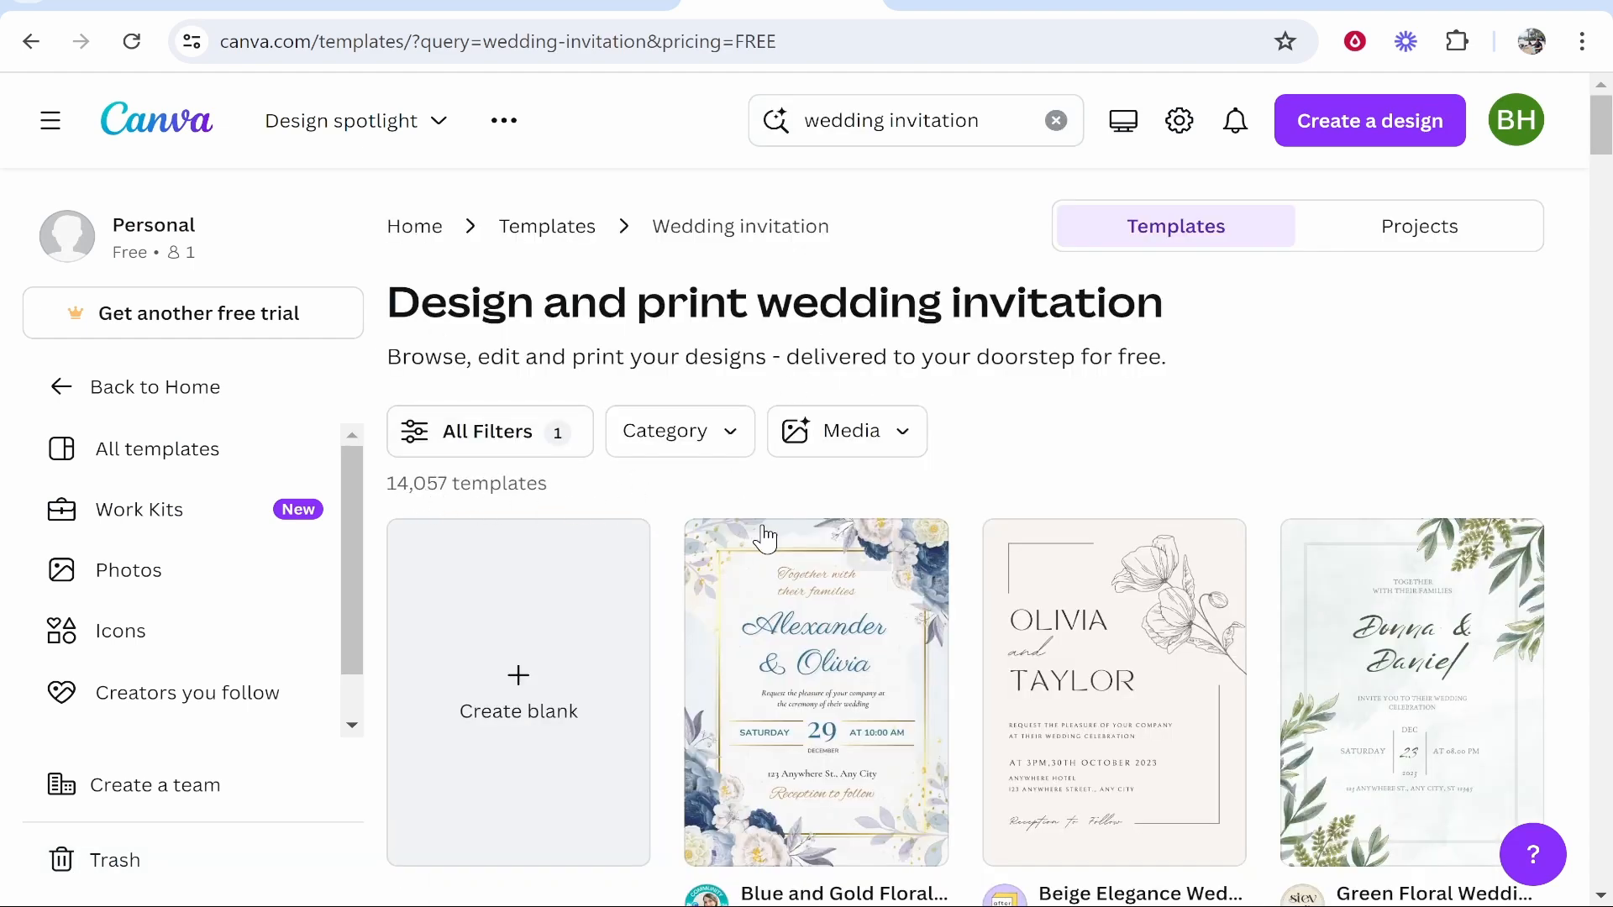
Step: Find the White Minimalist Wedding Invitation with the illustrated bride and groom and open it for customizing
{"action": "scroll", "coordinate": [1246, 288], "scroll_direction": "down", "scroll_amount": 8}
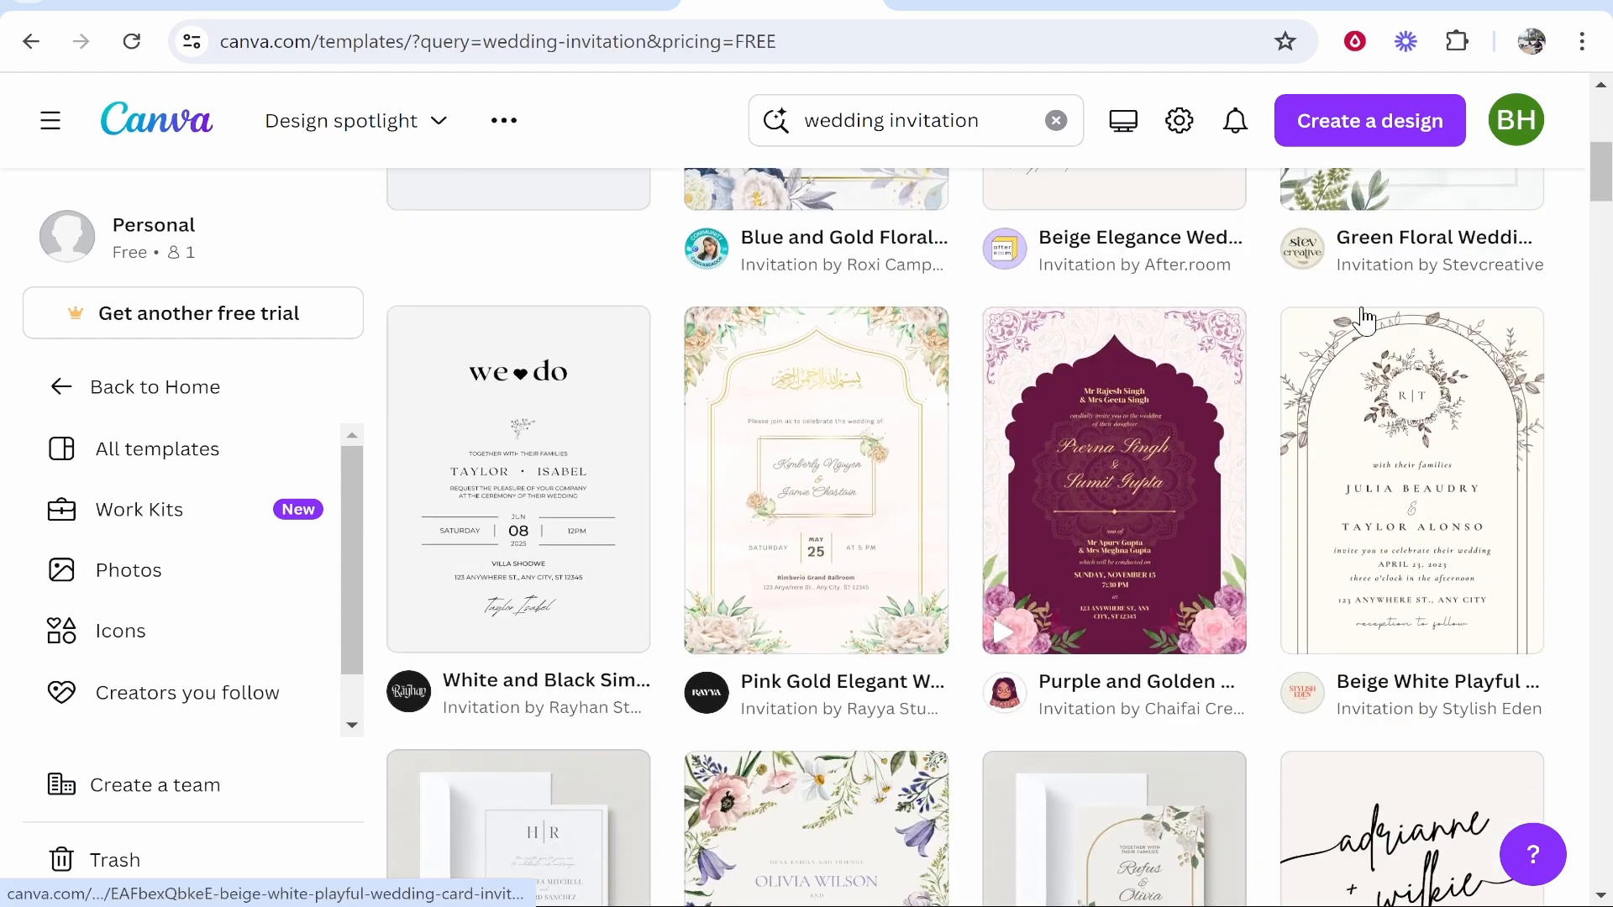
{"action": "scroll", "coordinate": [689, 420], "scroll_direction": "down", "scroll_amount": 9}
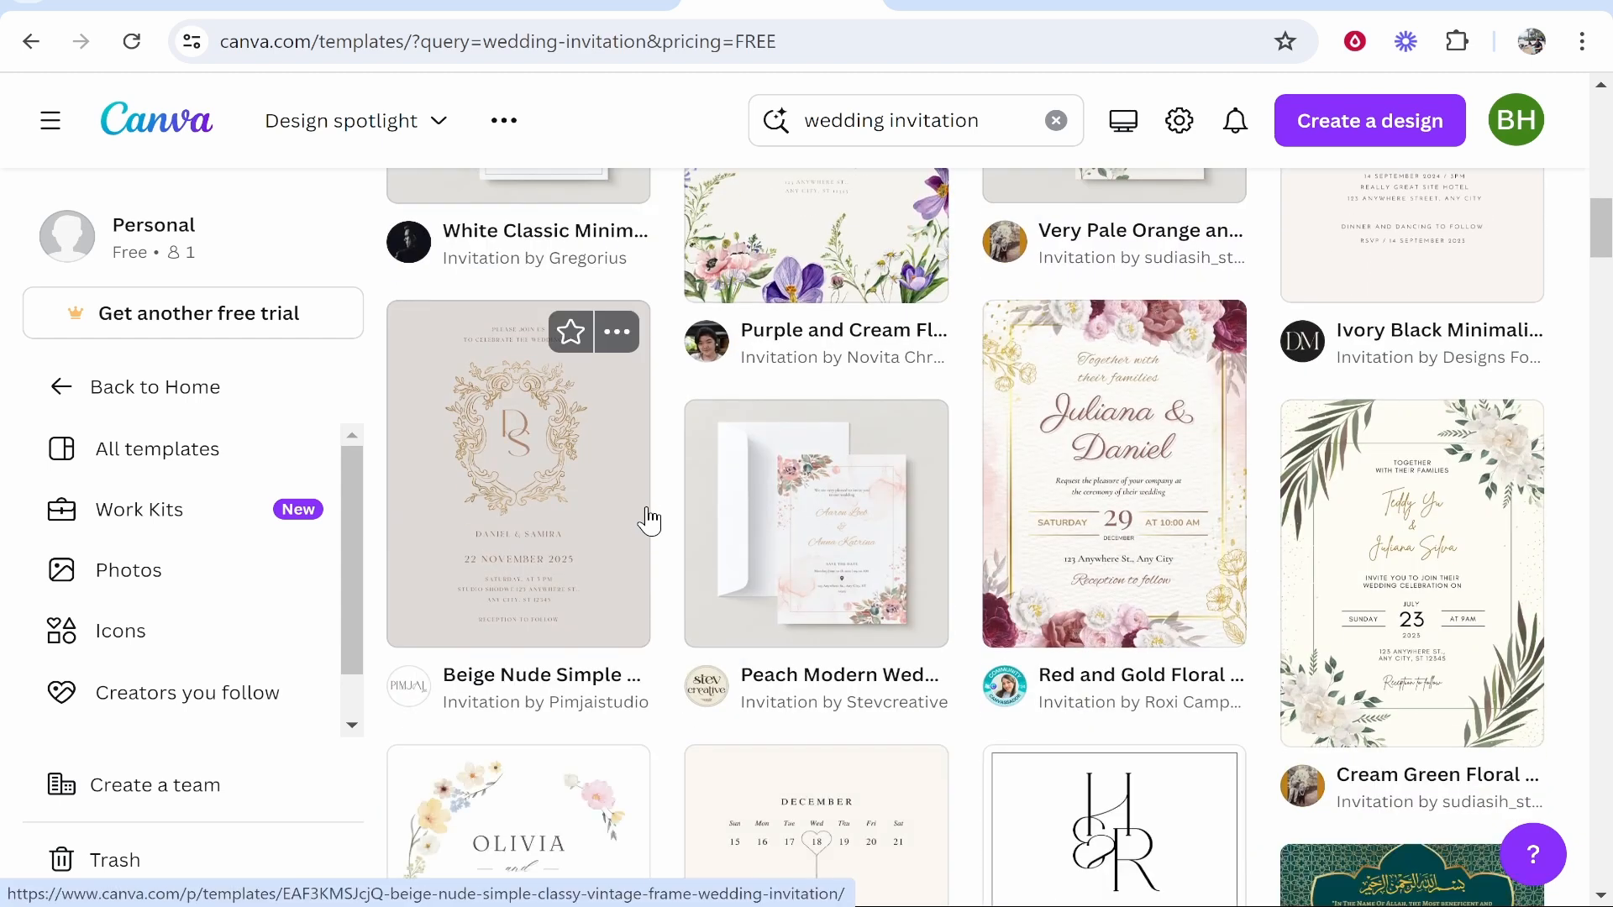
{"action": "scroll", "coordinate": [647, 521], "scroll_direction": "down", "scroll_amount": 6}
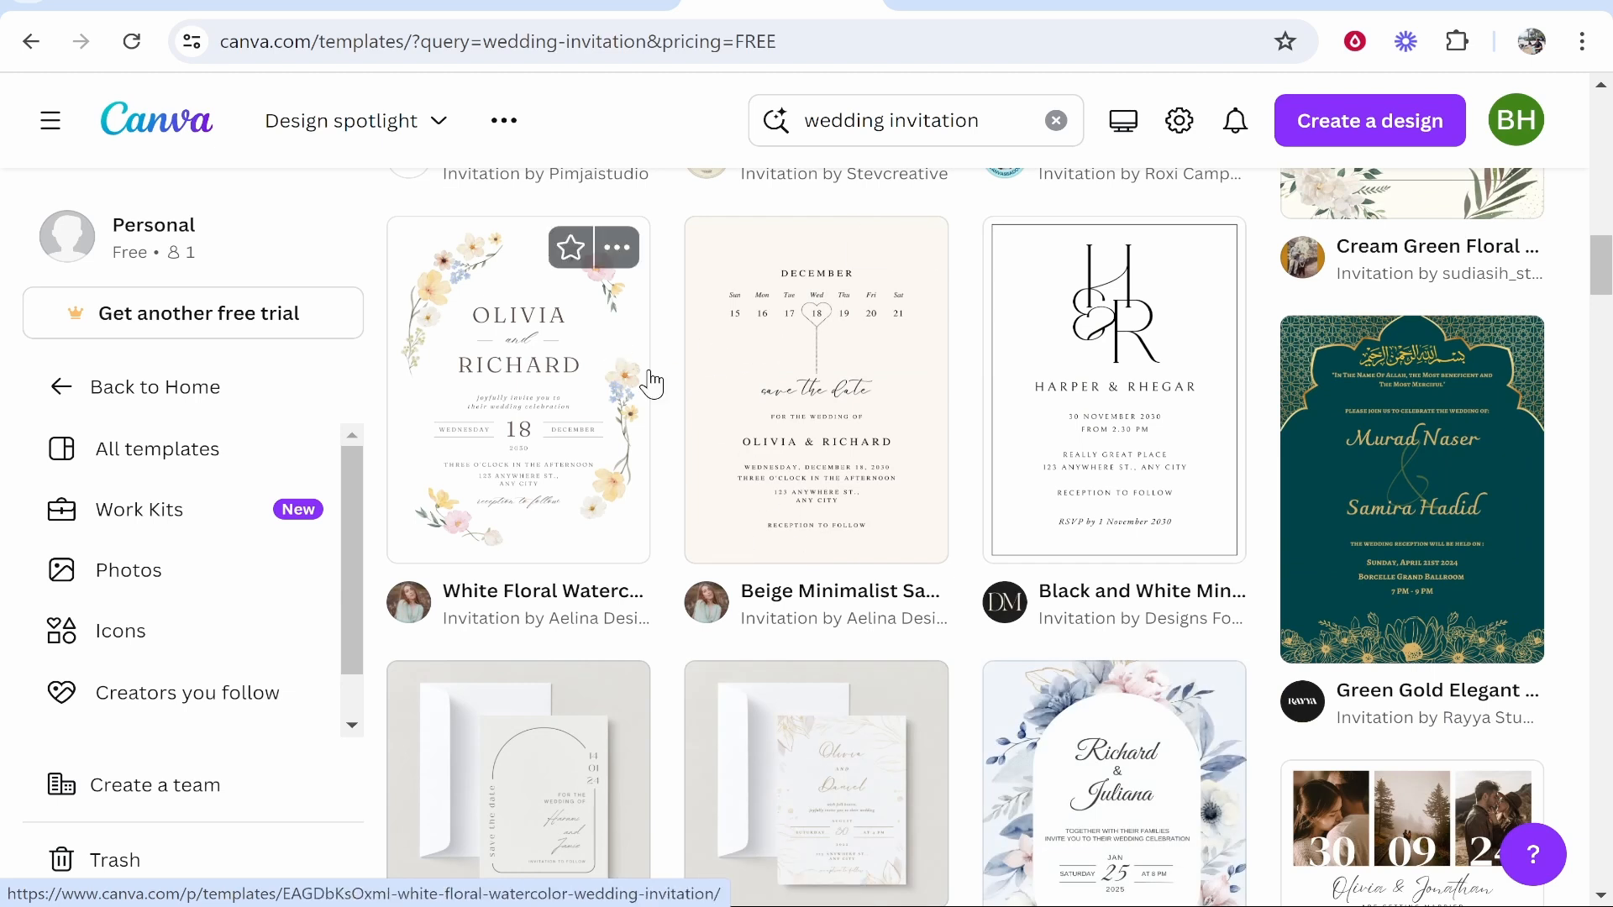
{"action": "scroll", "coordinate": [603, 370], "scroll_direction": "down", "scroll_amount": 12}
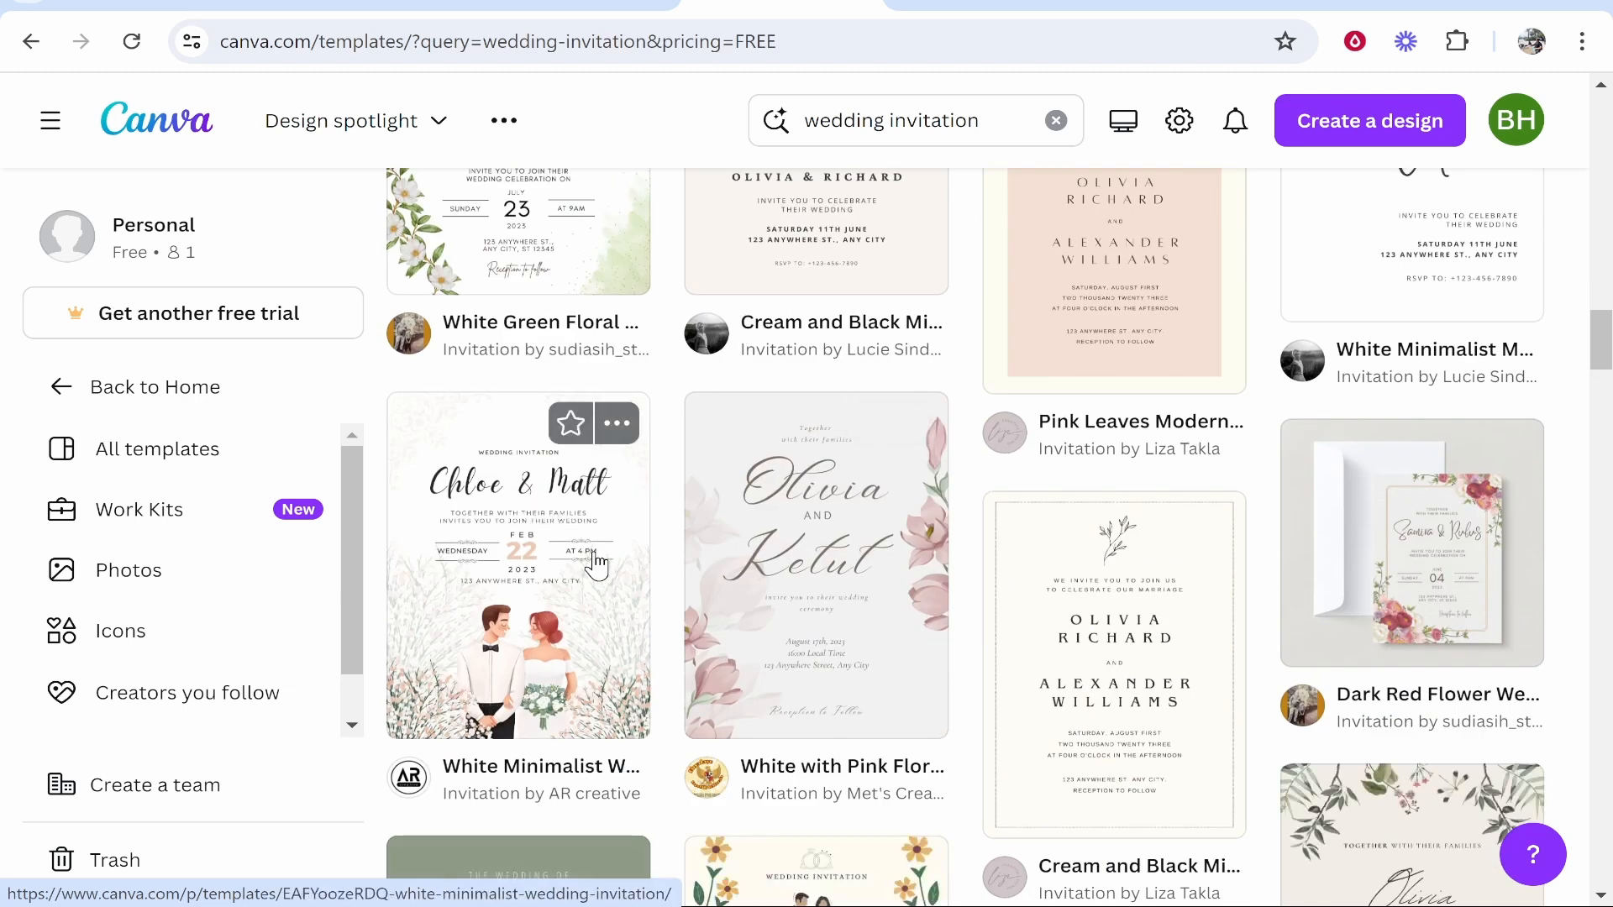
{"action": "left_click", "coordinate": [544, 550]}
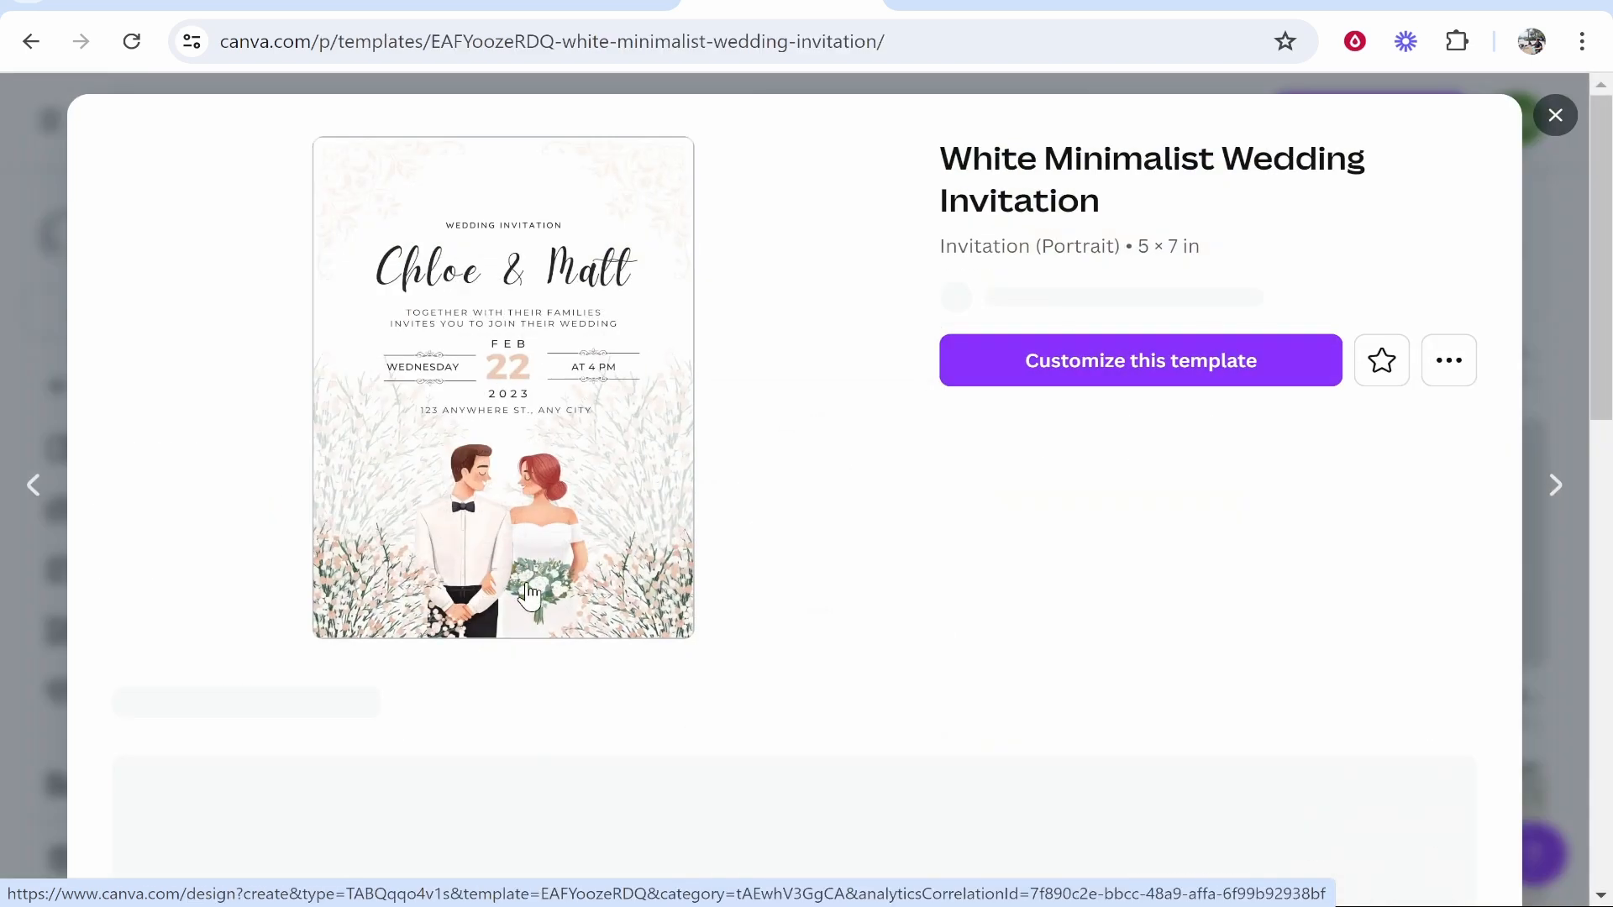
{"action": "left_click", "coordinate": [1192, 418]}
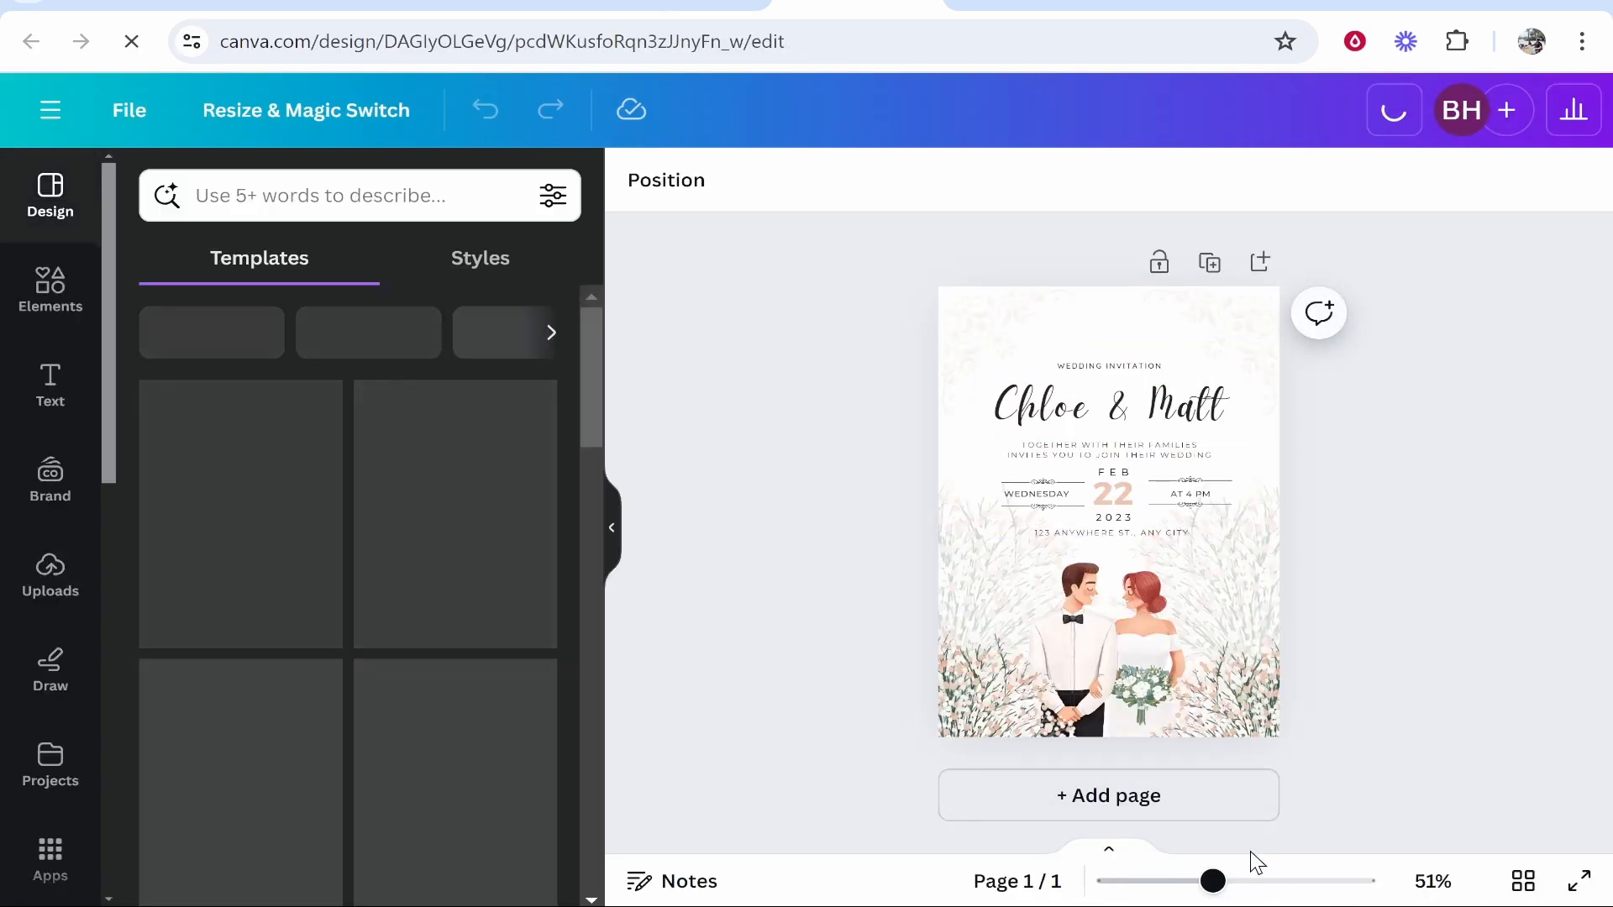
Step: Replace the sample couple's names in the large script heading with the new couple's first names
{"action": "left_click_drag", "start_coordinate": [1157, 880], "coordinate": [1193, 882]}
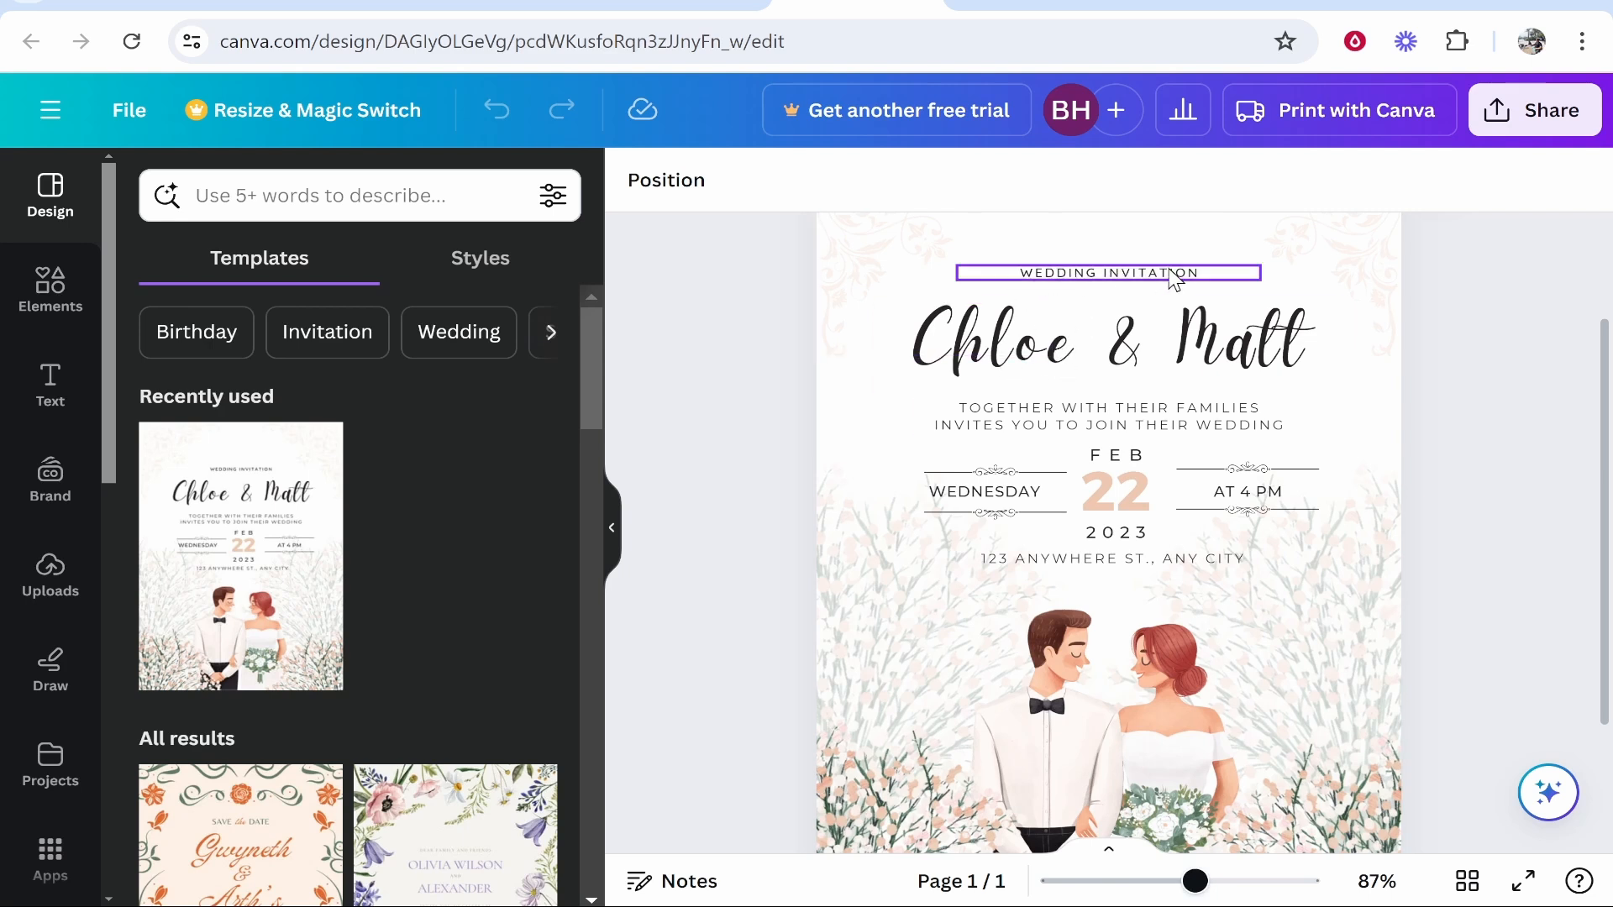
{"action": "left_click", "coordinate": [1054, 353]}
{"action": "left_click", "coordinate": [1079, 340]}
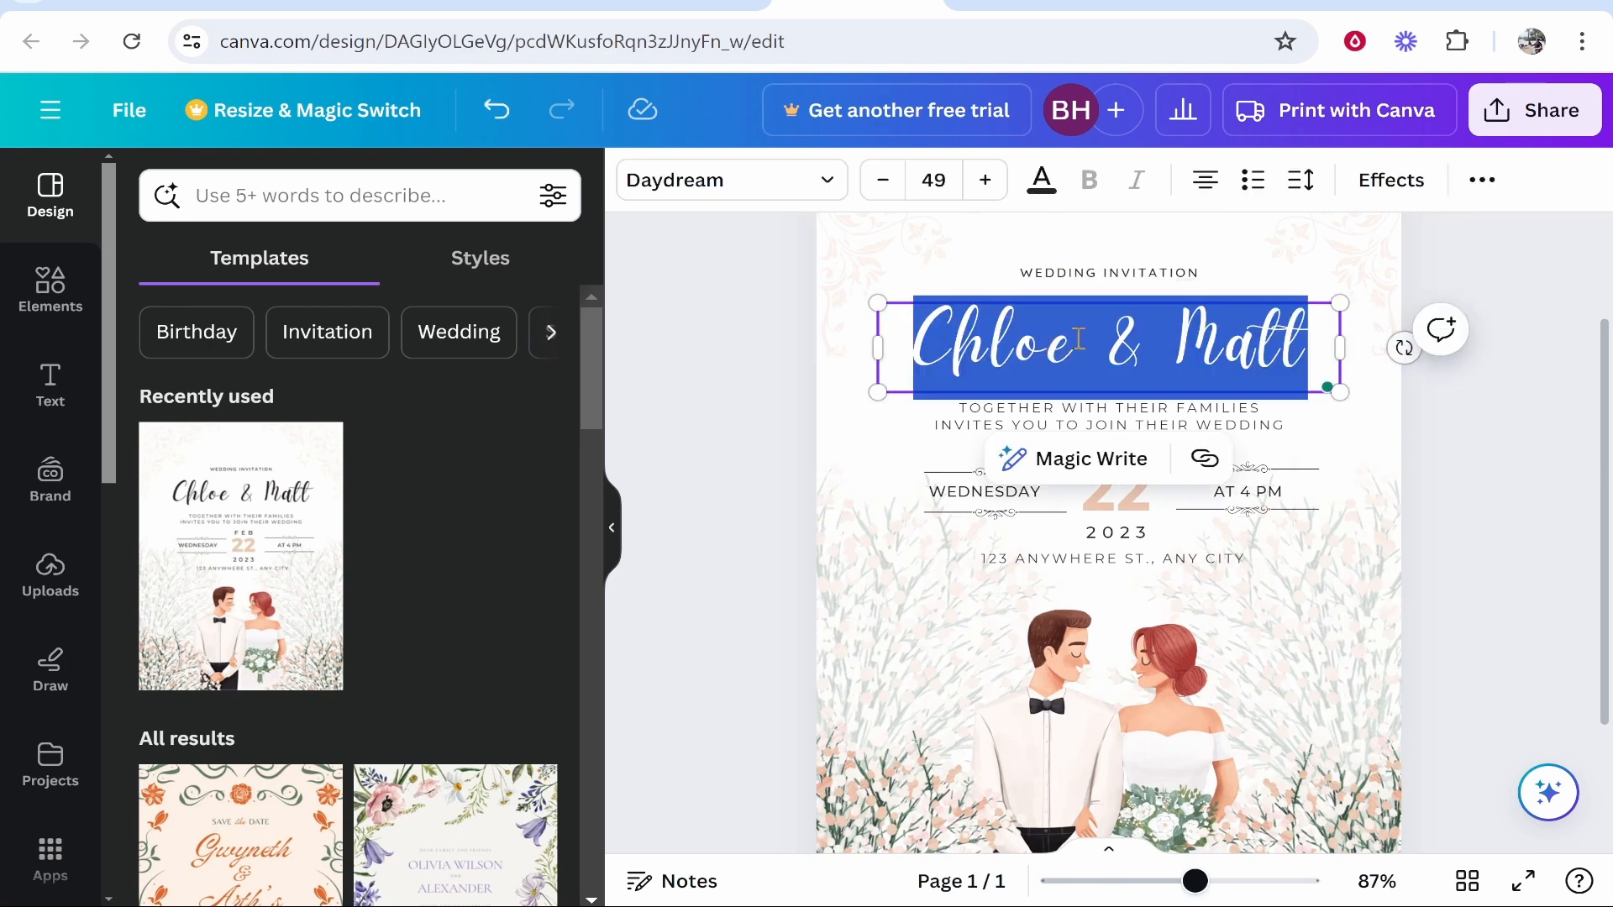
{"action": "type", "text": "Braldey & "}
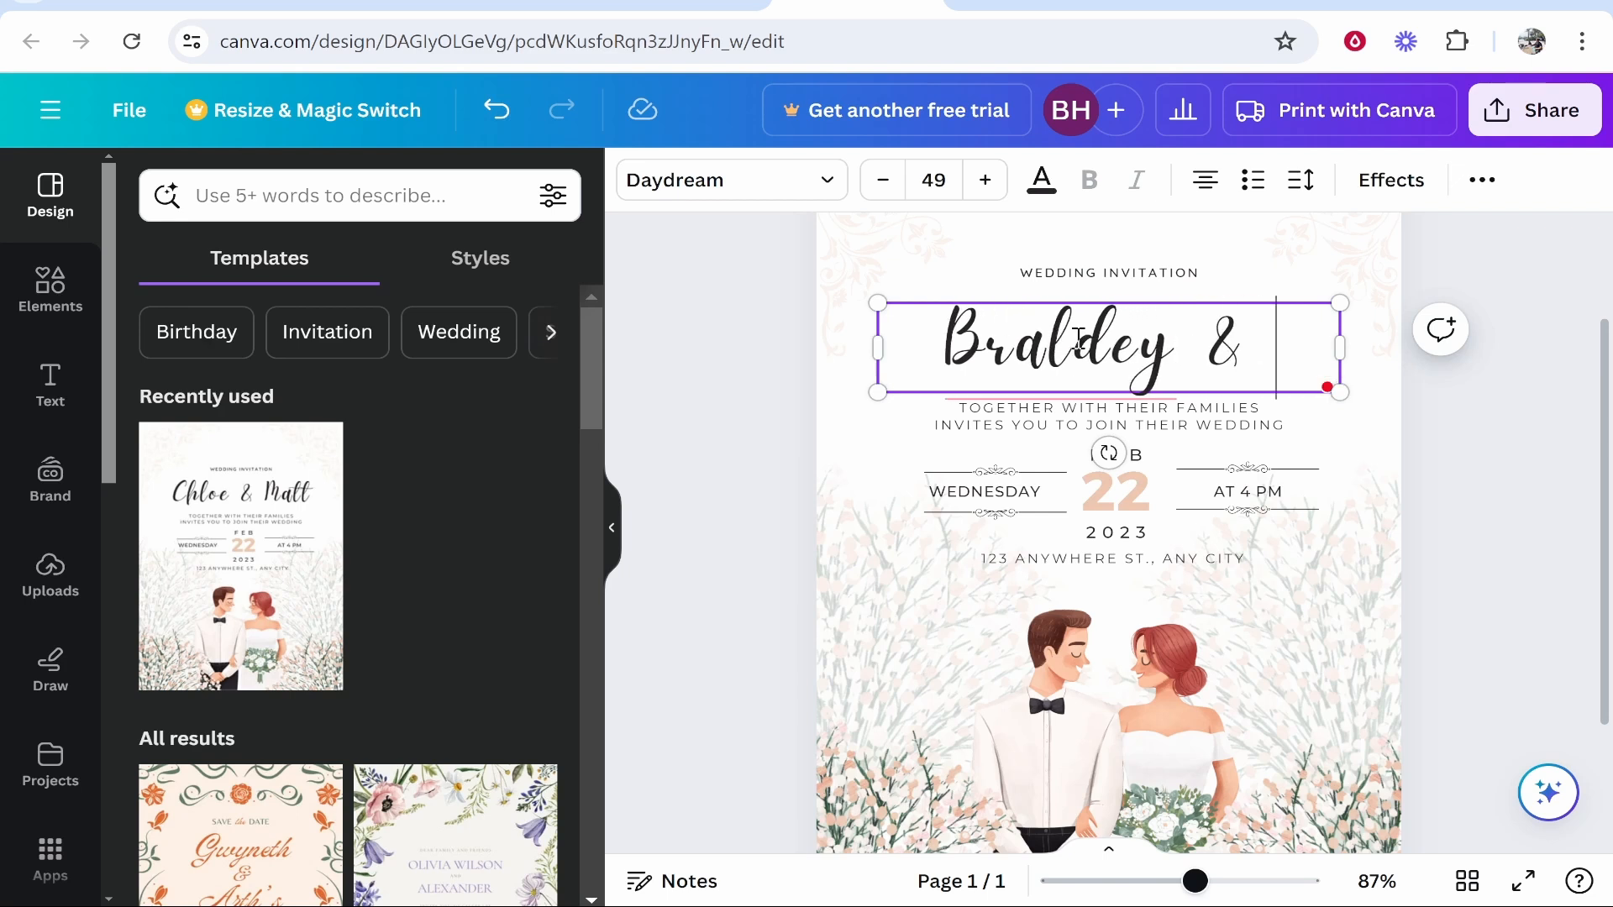
{"action": "type", "text": "Piano"}
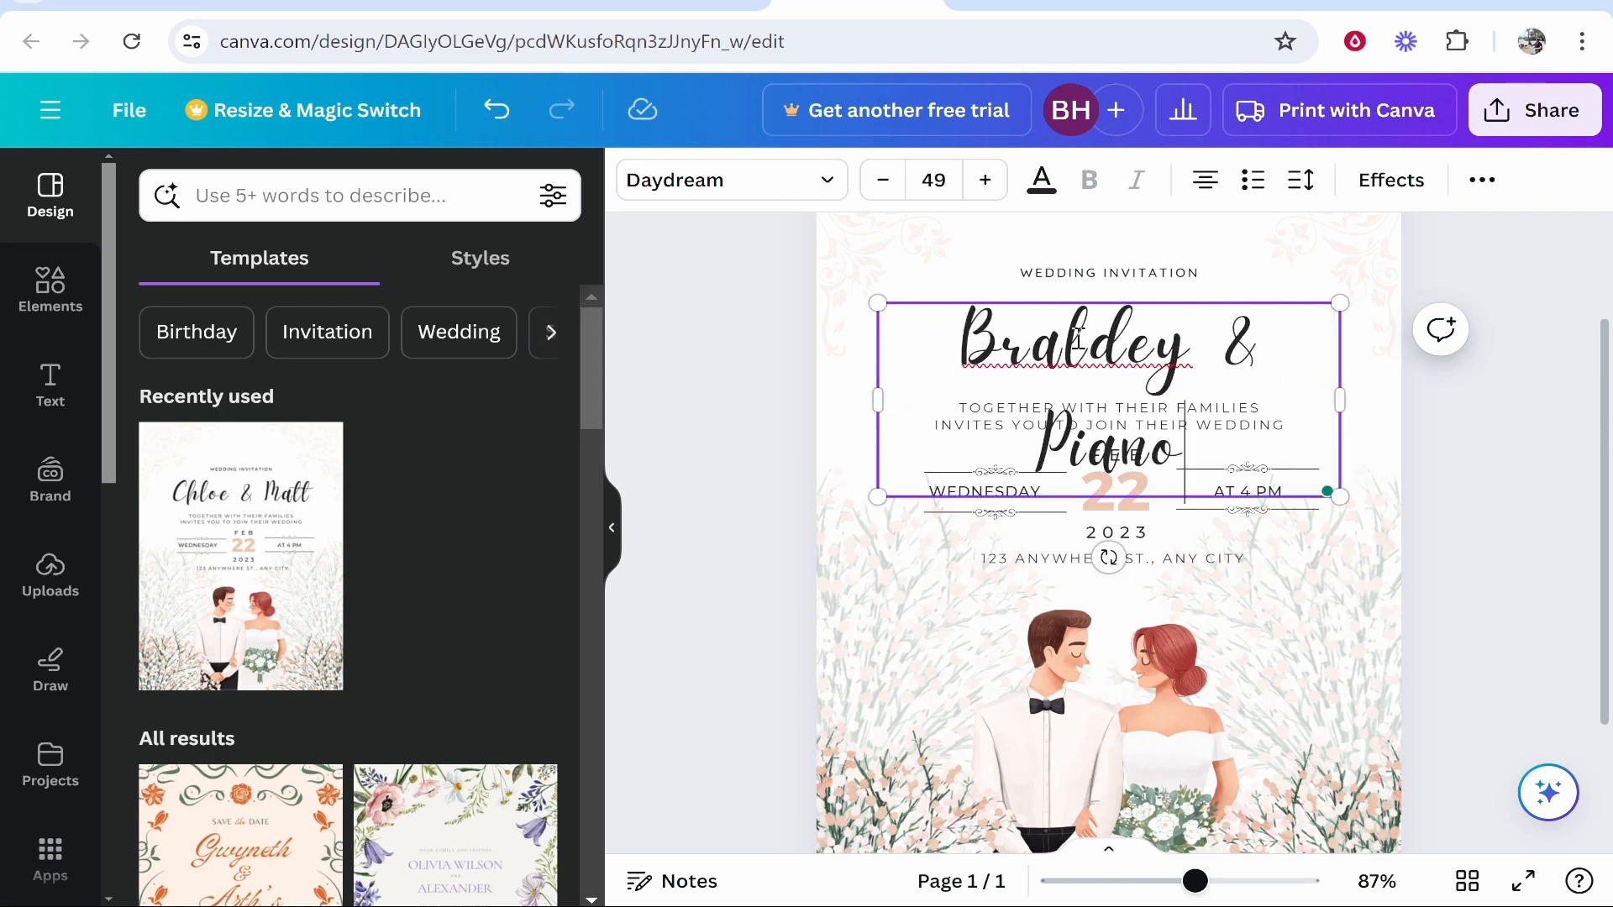
Step: Set the font size of the couple's names heading to 45
{"action": "key", "text": "ctrl+a"}
{"action": "left_click", "coordinate": [934, 180]}
{"action": "type", "text": "45"}
{"action": "key", "text": "Return"}
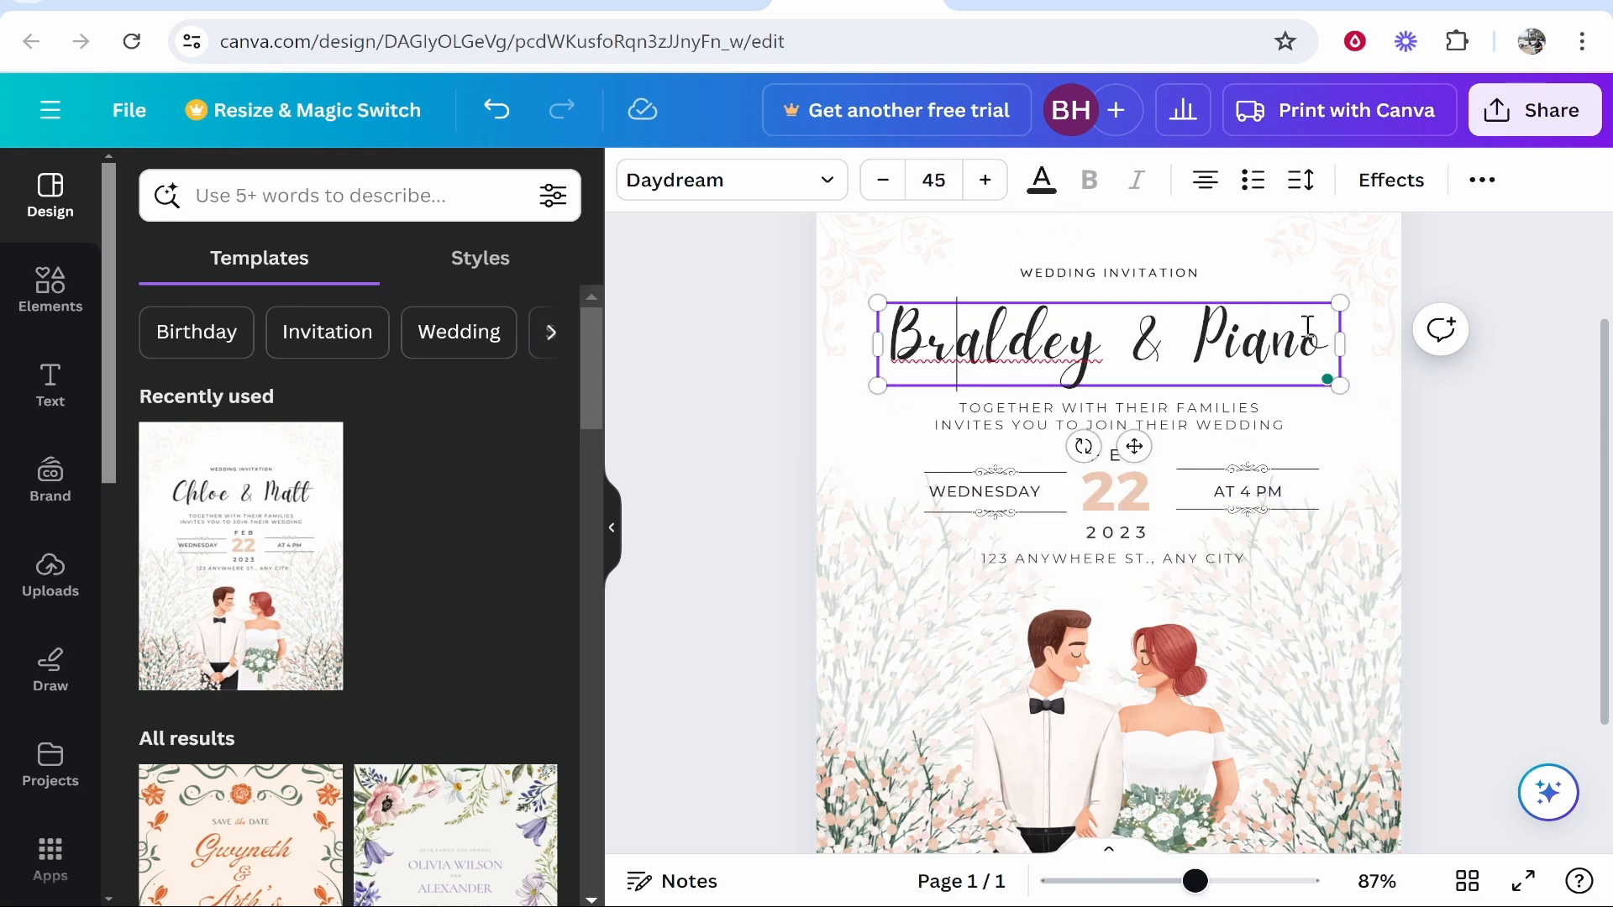
Step: Correct the misspelled first name in the heading by replacing its swapped letters with "dl"
{"action": "left_click_drag", "start_coordinate": [1330, 340], "coordinate": [1044, 328]}
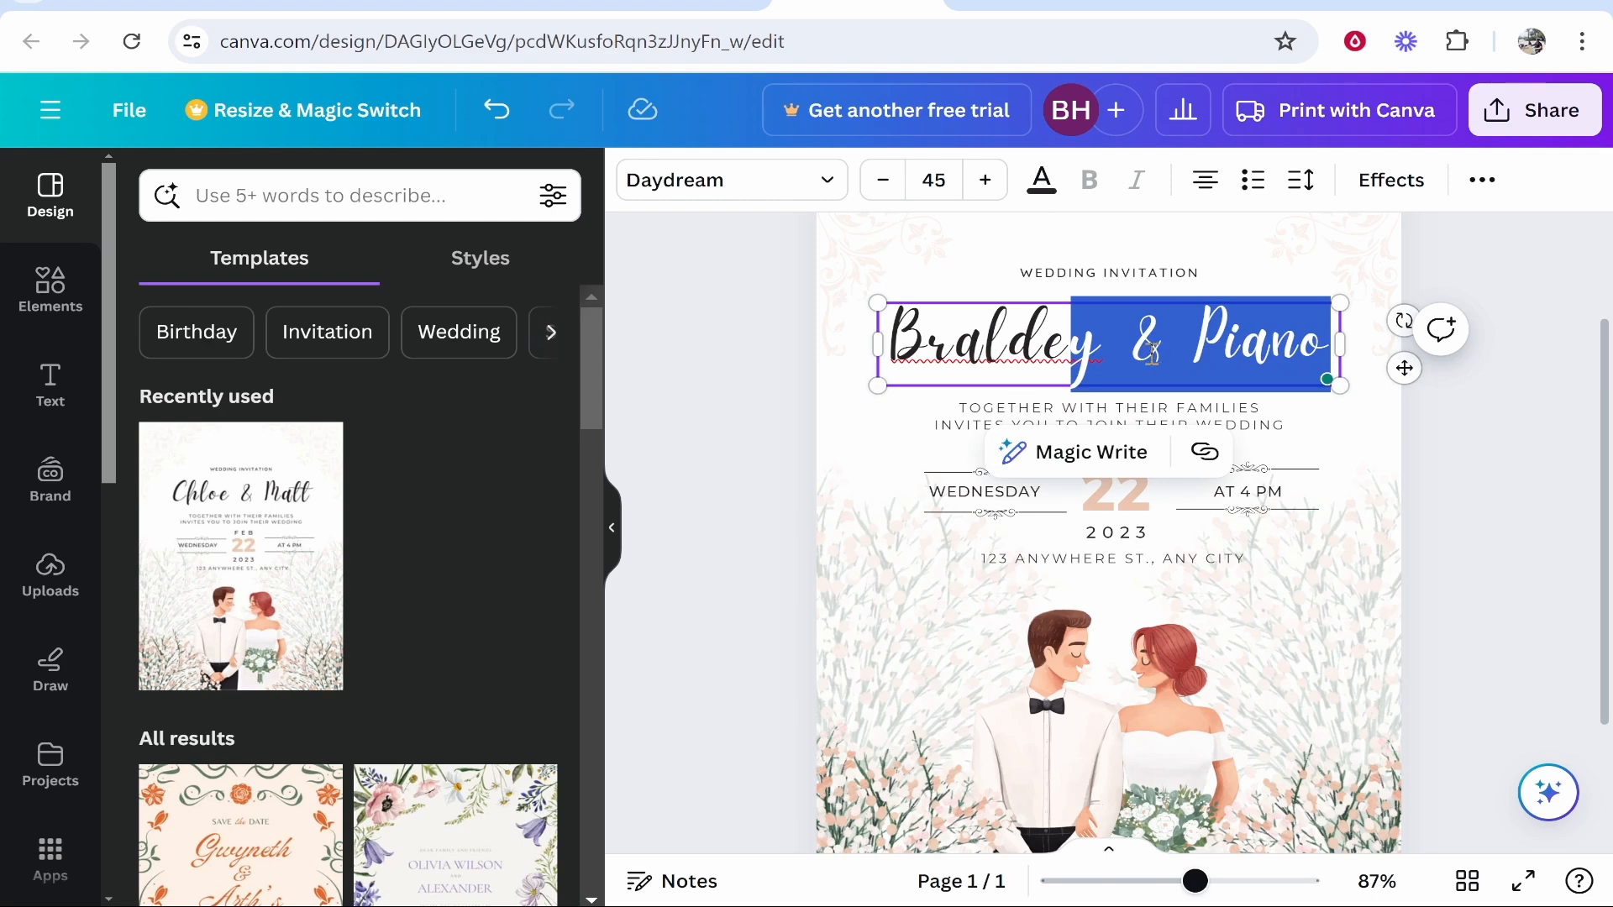
{"action": "key", "text": "ctrl+a"}
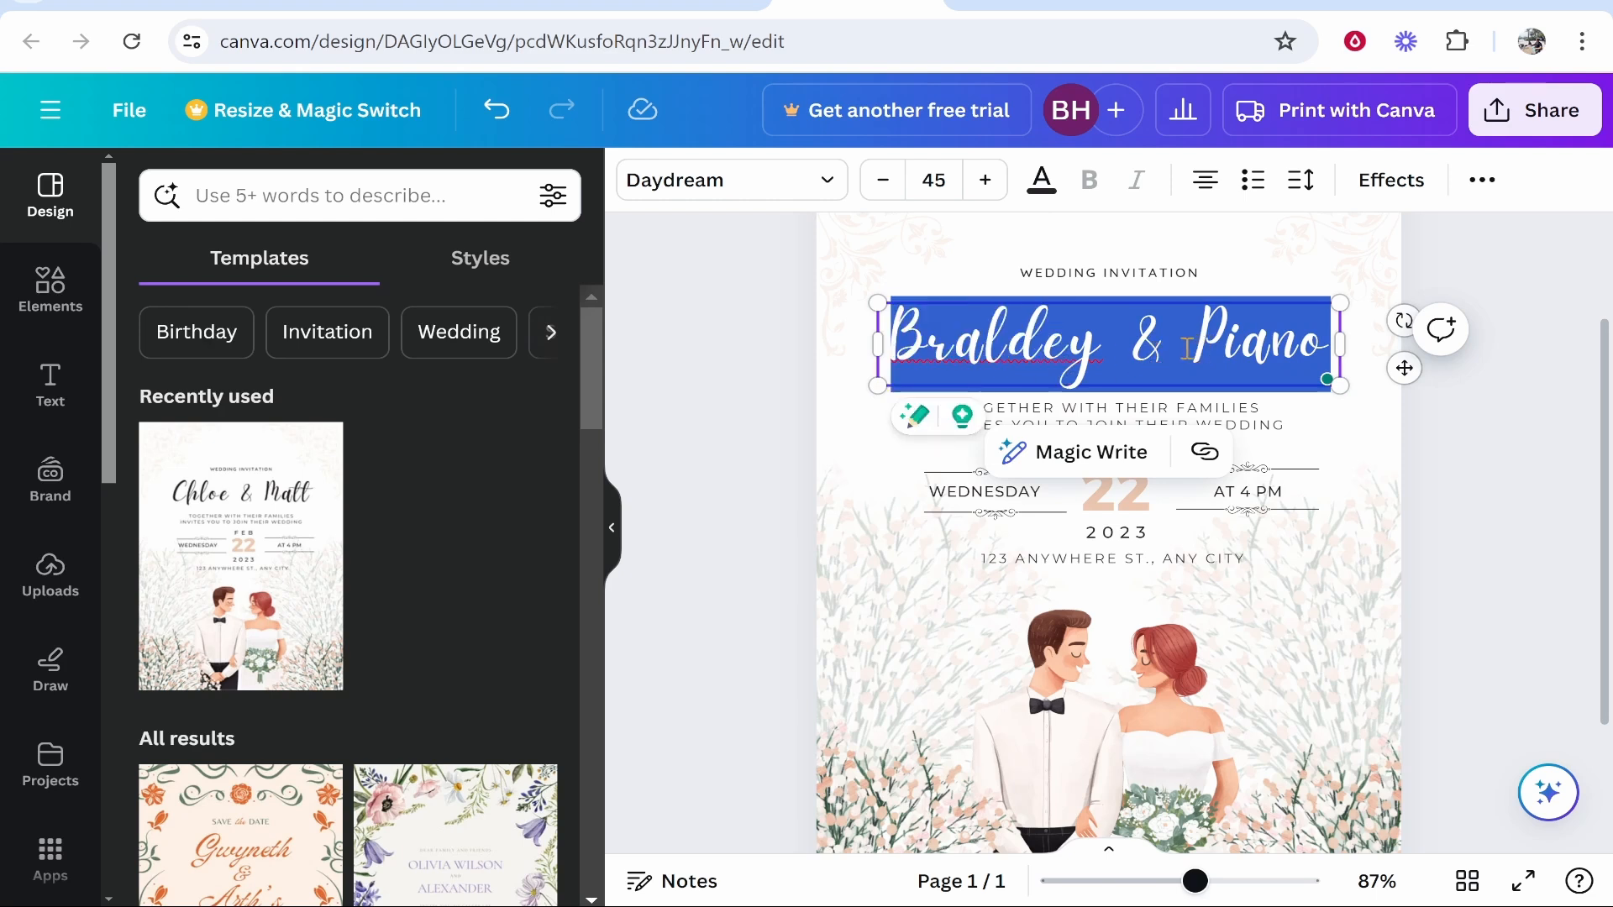
{"action": "left_click_drag", "start_coordinate": [911, 340], "coordinate": [1320, 351]}
{"action": "left_click", "coordinate": [1134, 405]}
{"action": "left_click", "coordinate": [944, 330]}
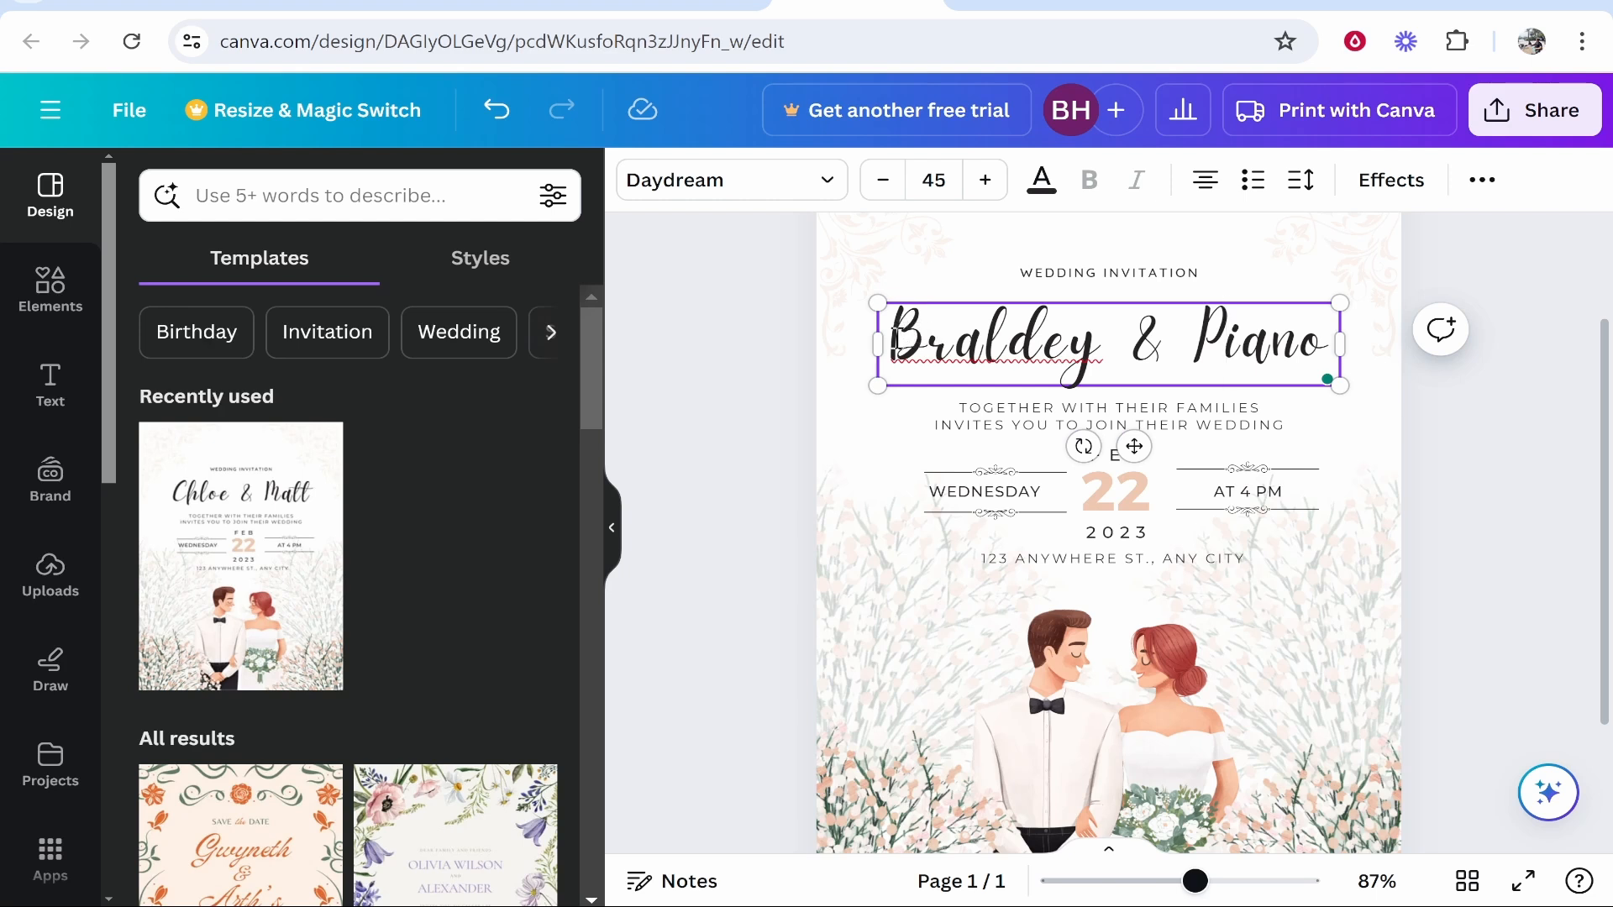
{"action": "key", "text": "BackSpace"}
{"action": "key", "text": "BackSpace"}
{"action": "type", "text": "dl"}
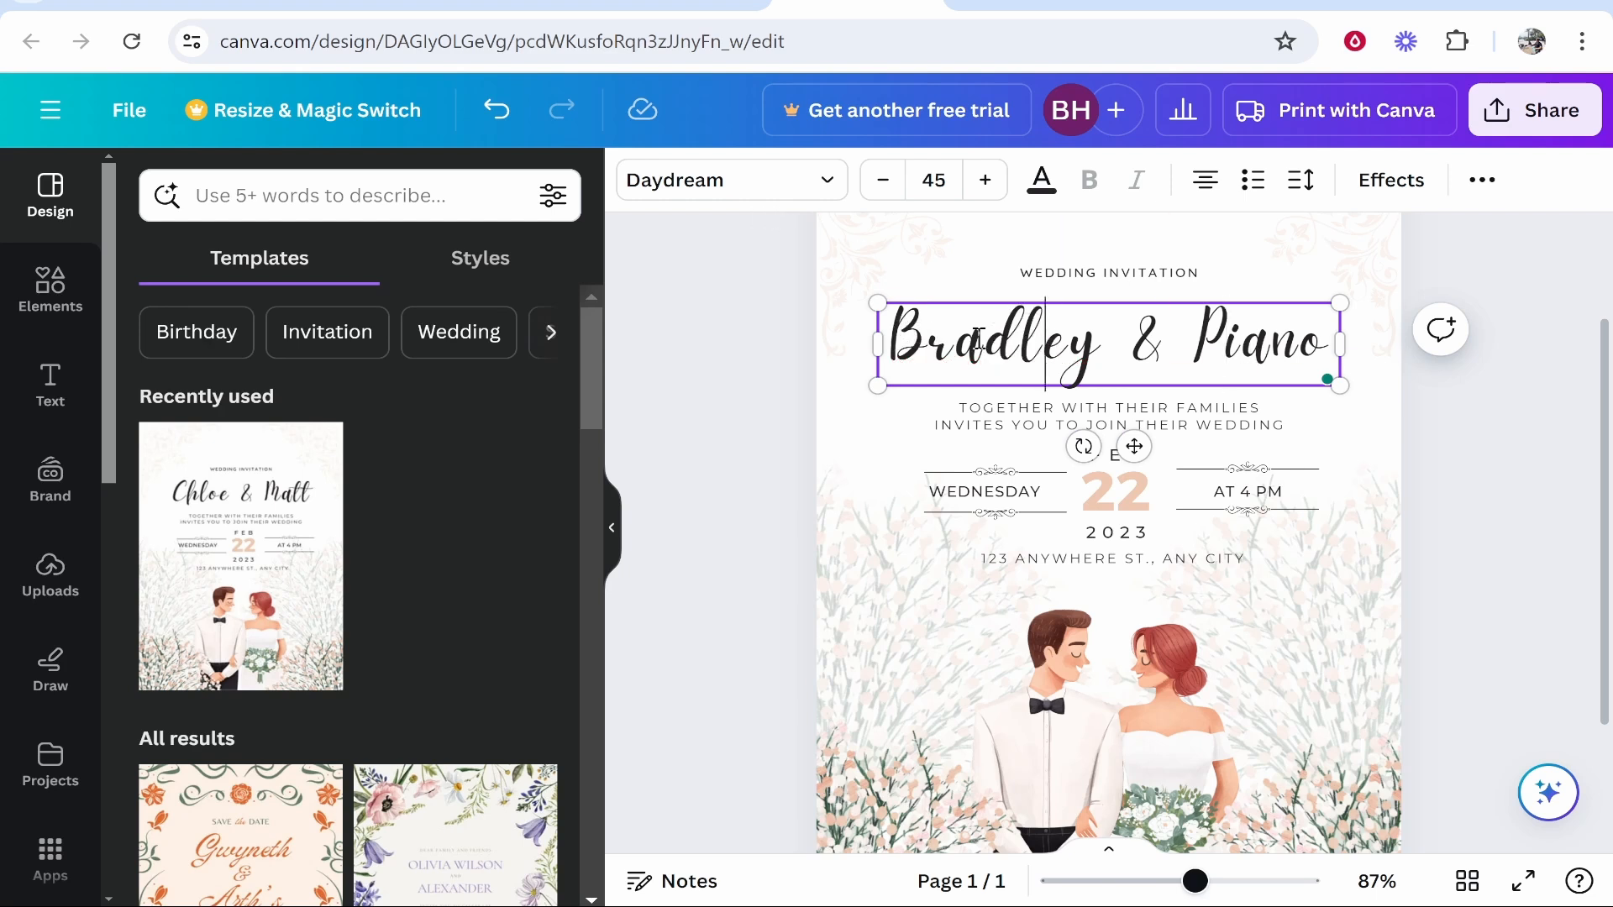
Step: Try the DM Sans font on the couple's names heading and undo the font change
{"action": "key", "text": "ctrl+a"}
{"action": "left_click", "coordinate": [784, 186]}
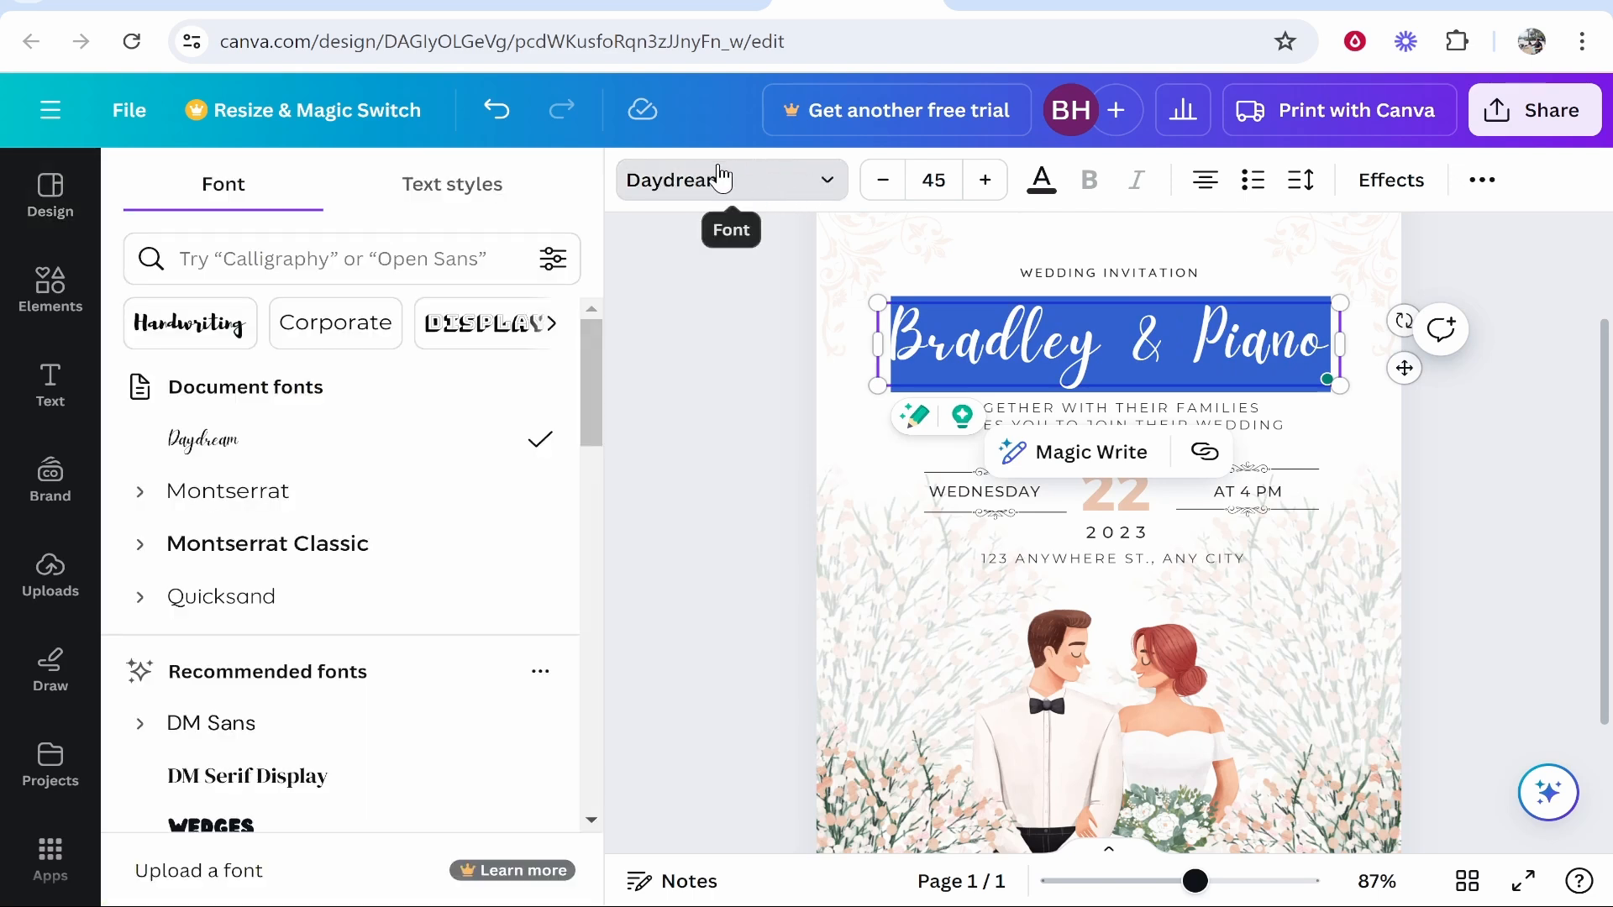
{"action": "scroll", "coordinate": [407, 533], "scroll_direction": "down", "scroll_amount": 3}
{"action": "left_click", "coordinate": [239, 473]}
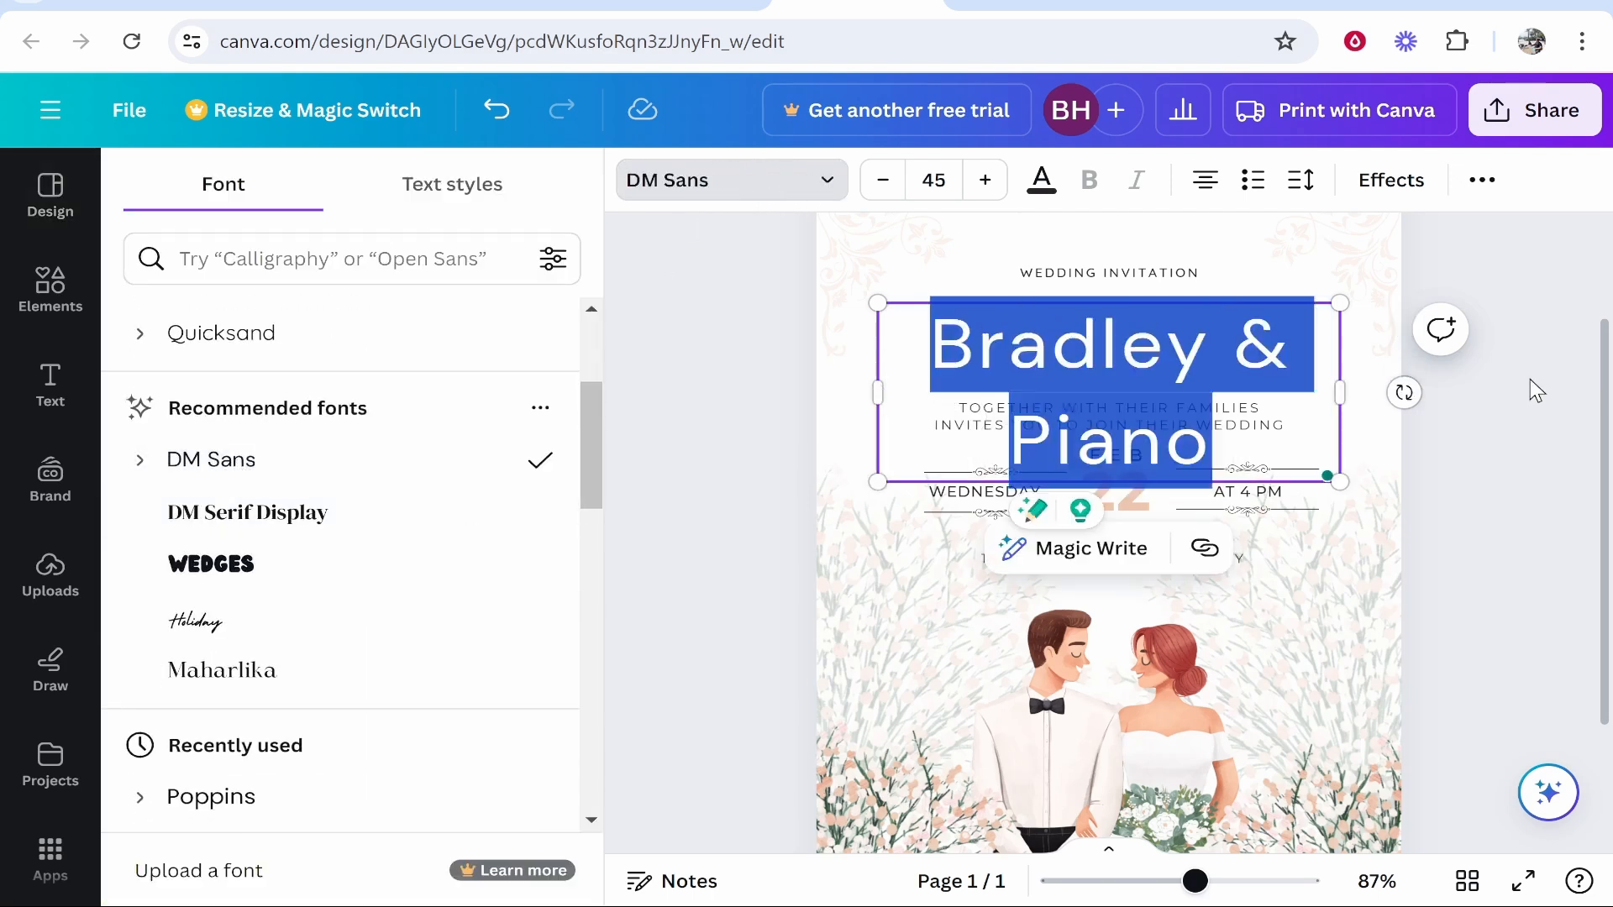
{"action": "left_click", "coordinate": [1535, 437]}
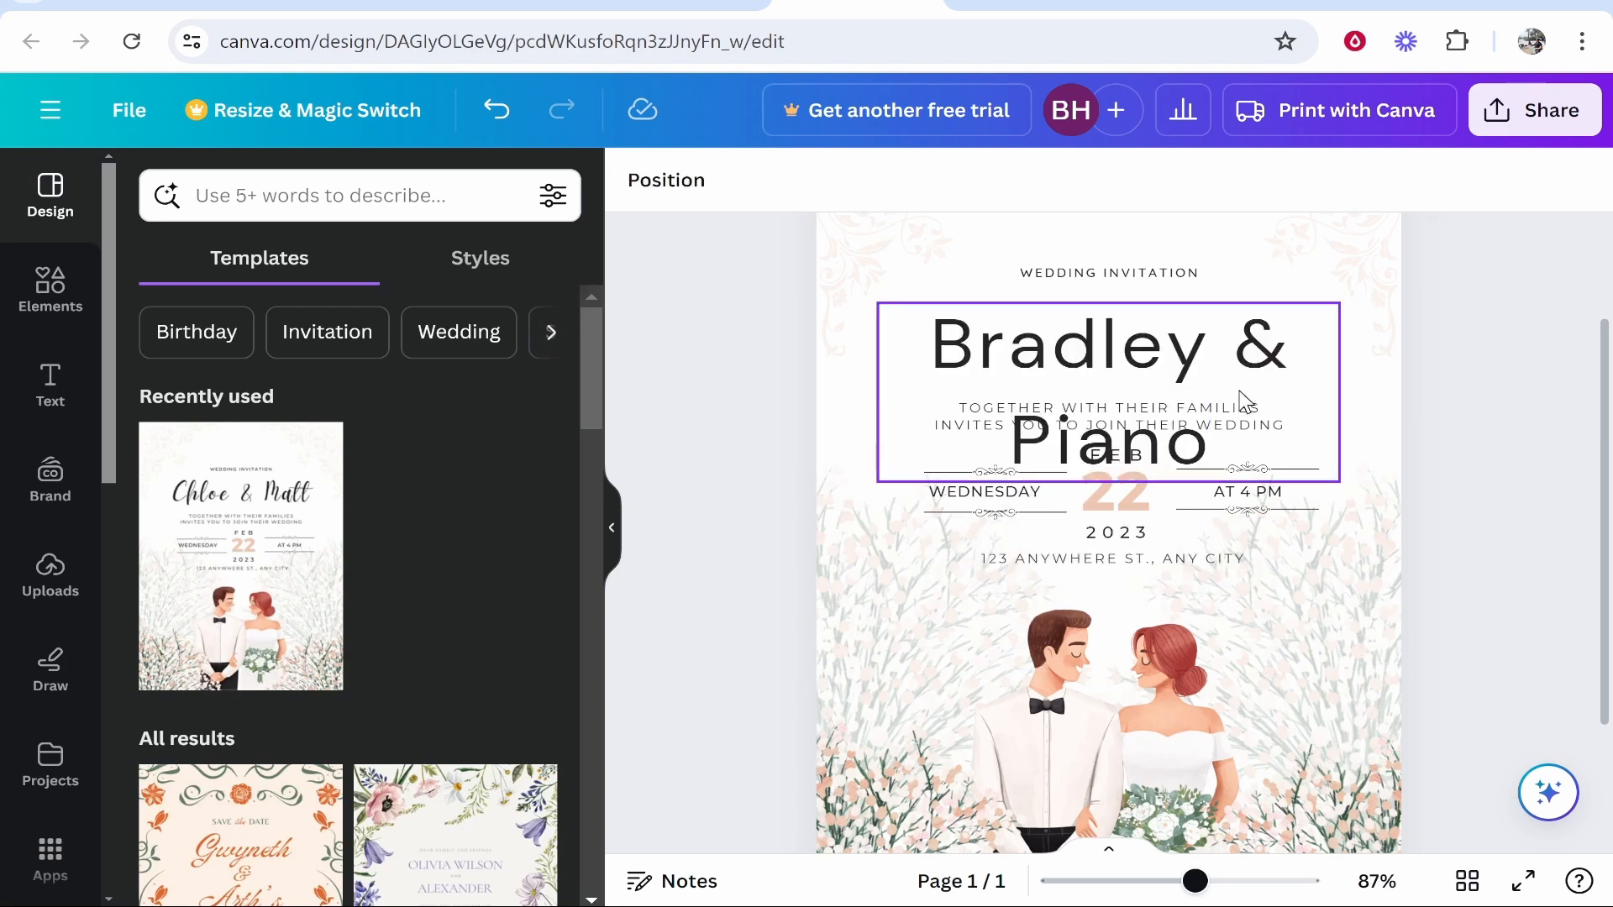
{"action": "key", "text": "ctrl+z"}
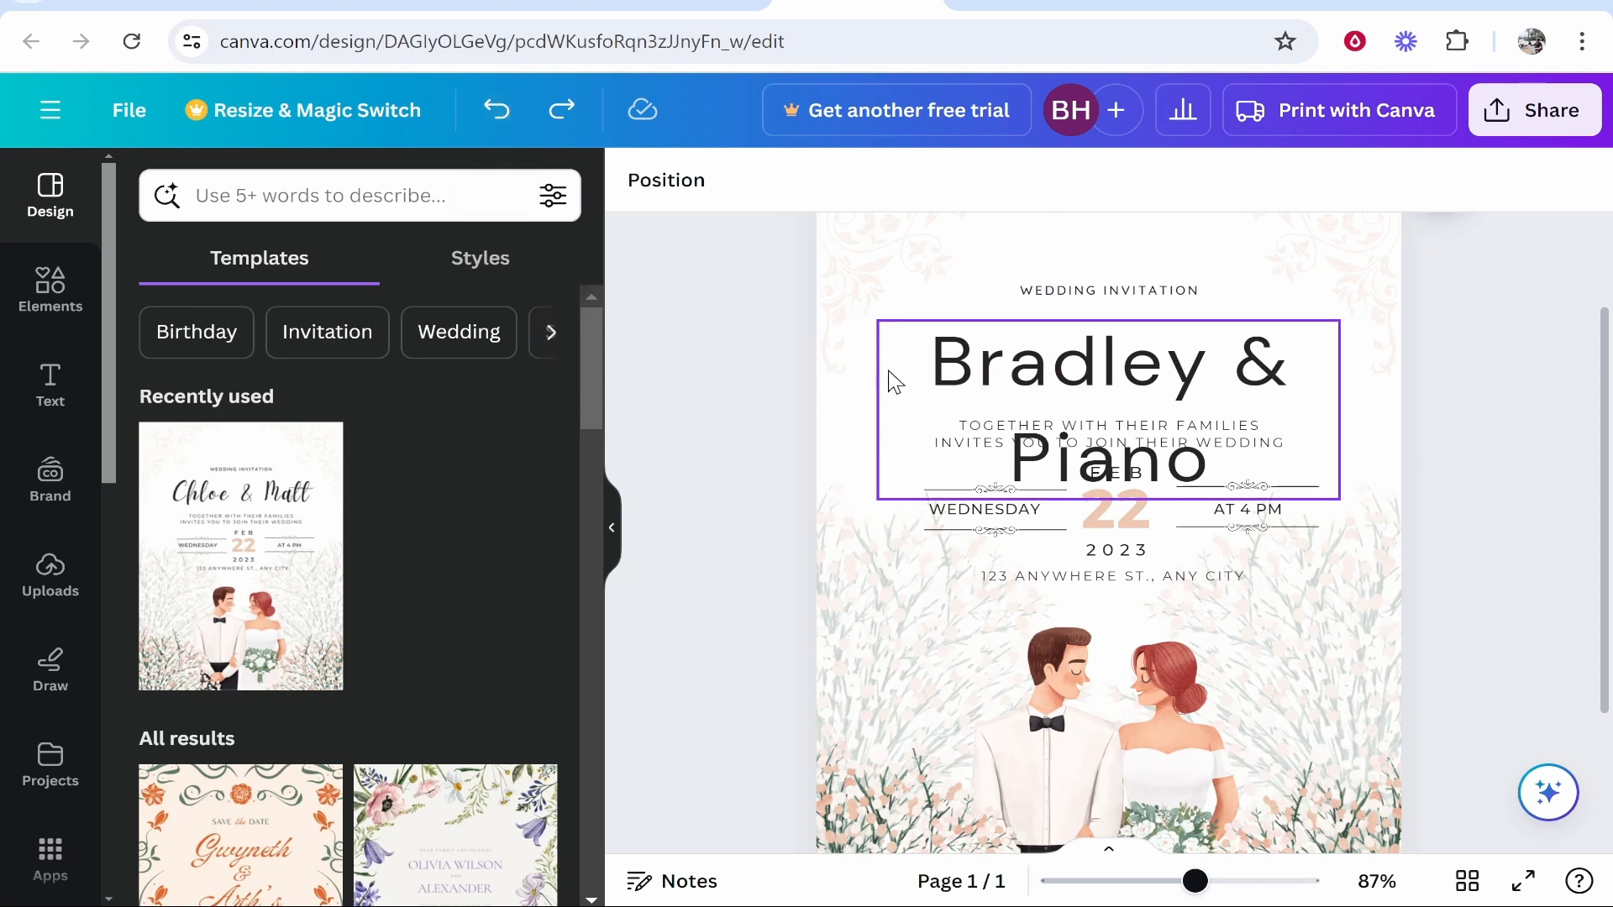
{"action": "key", "text": "ctrl+z"}
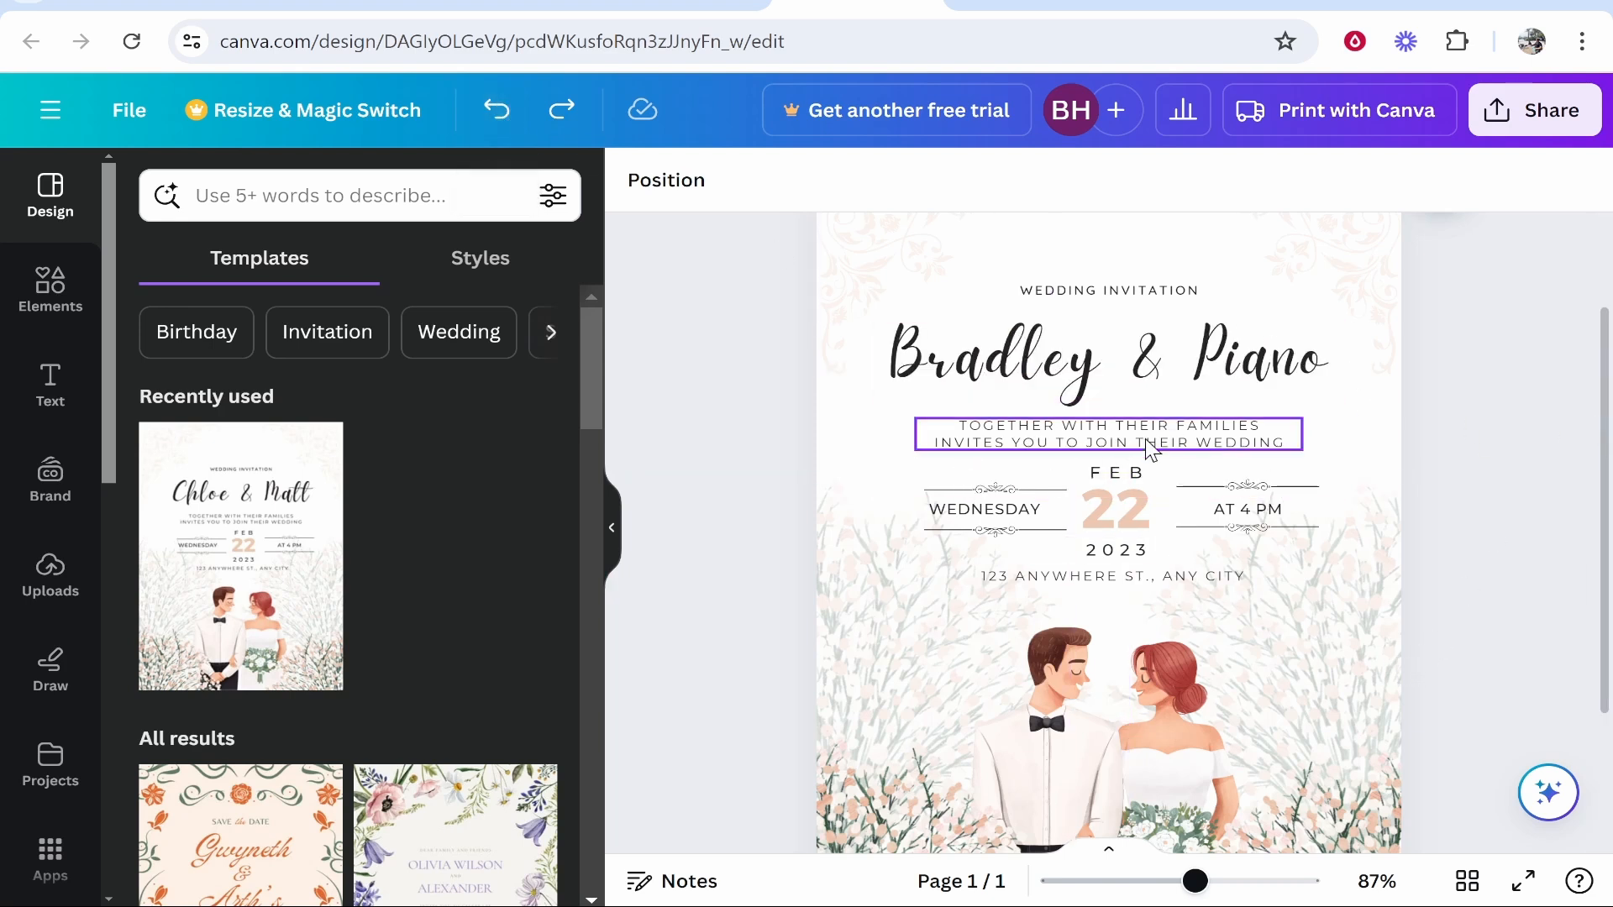
Step: Delete the "Together with their families invites you to join their wedding" text below the names
{"action": "left_click", "coordinate": [1063, 439]}
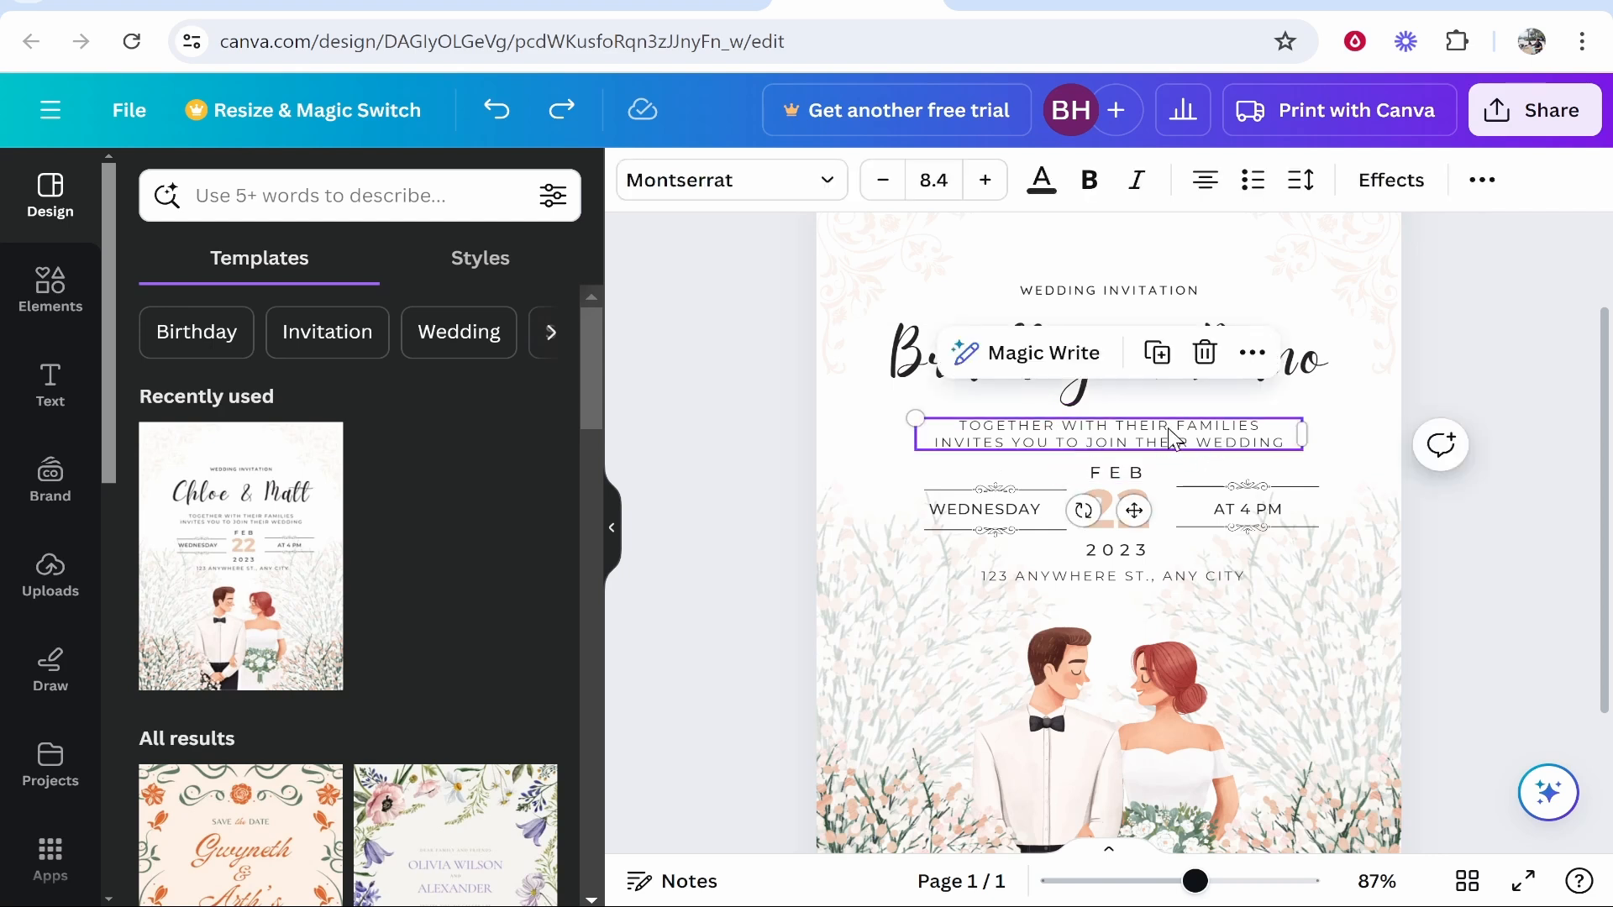
{"action": "key", "text": "Delete"}
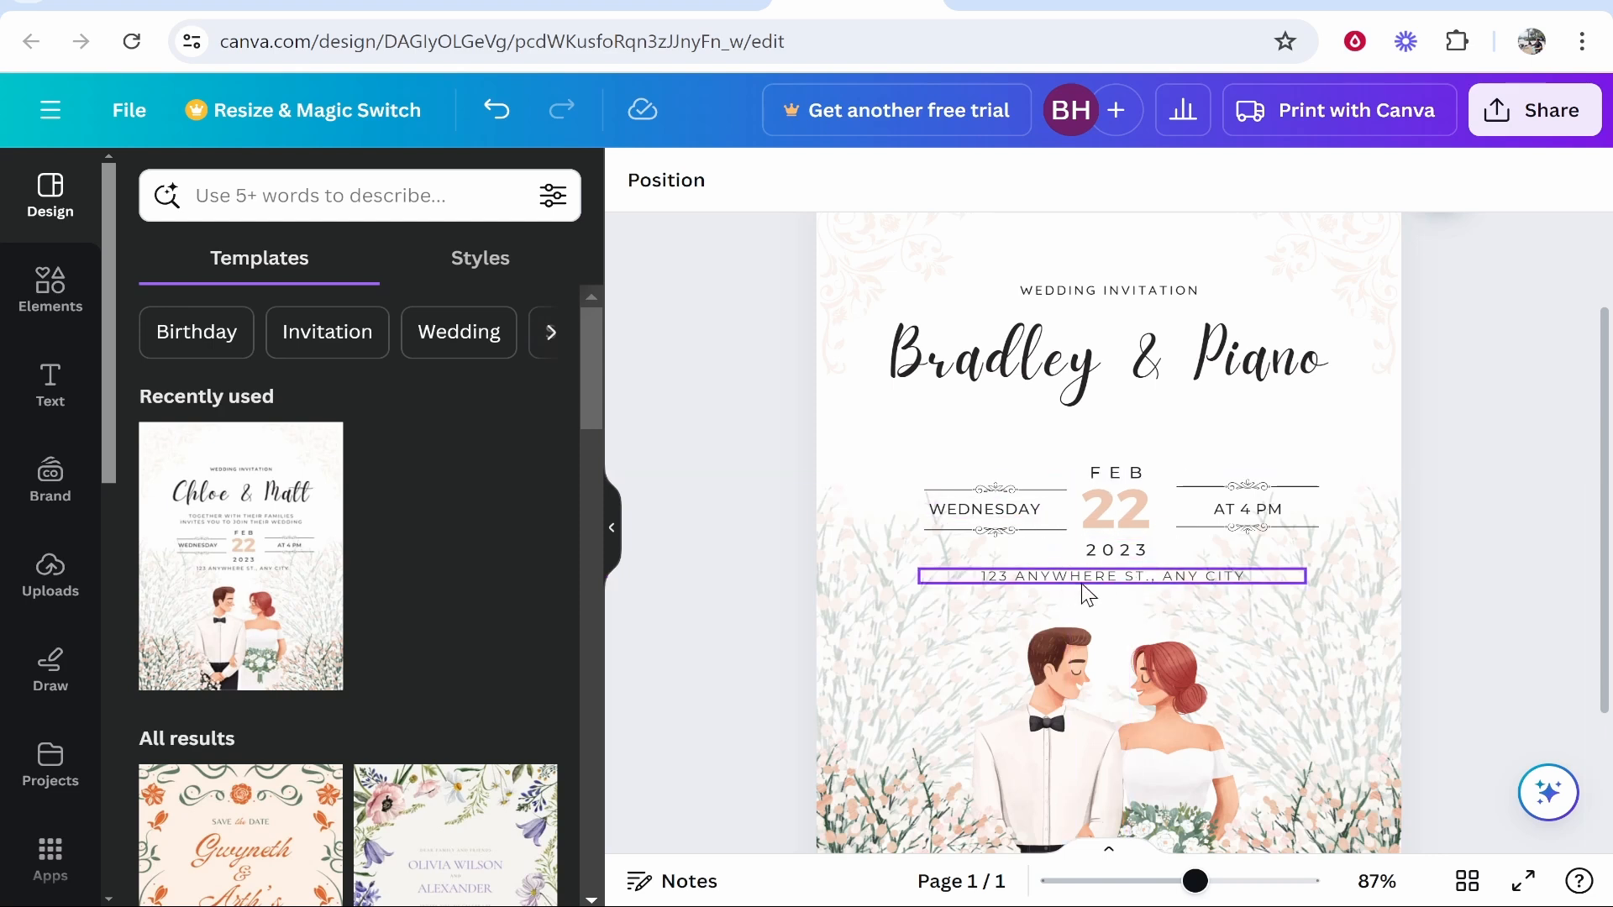
Step: Move the date, weekday, time and address texts with their ornamental divider lines up to sit directly beneath the couple's names
{"action": "left_click", "coordinate": [1174, 584]}
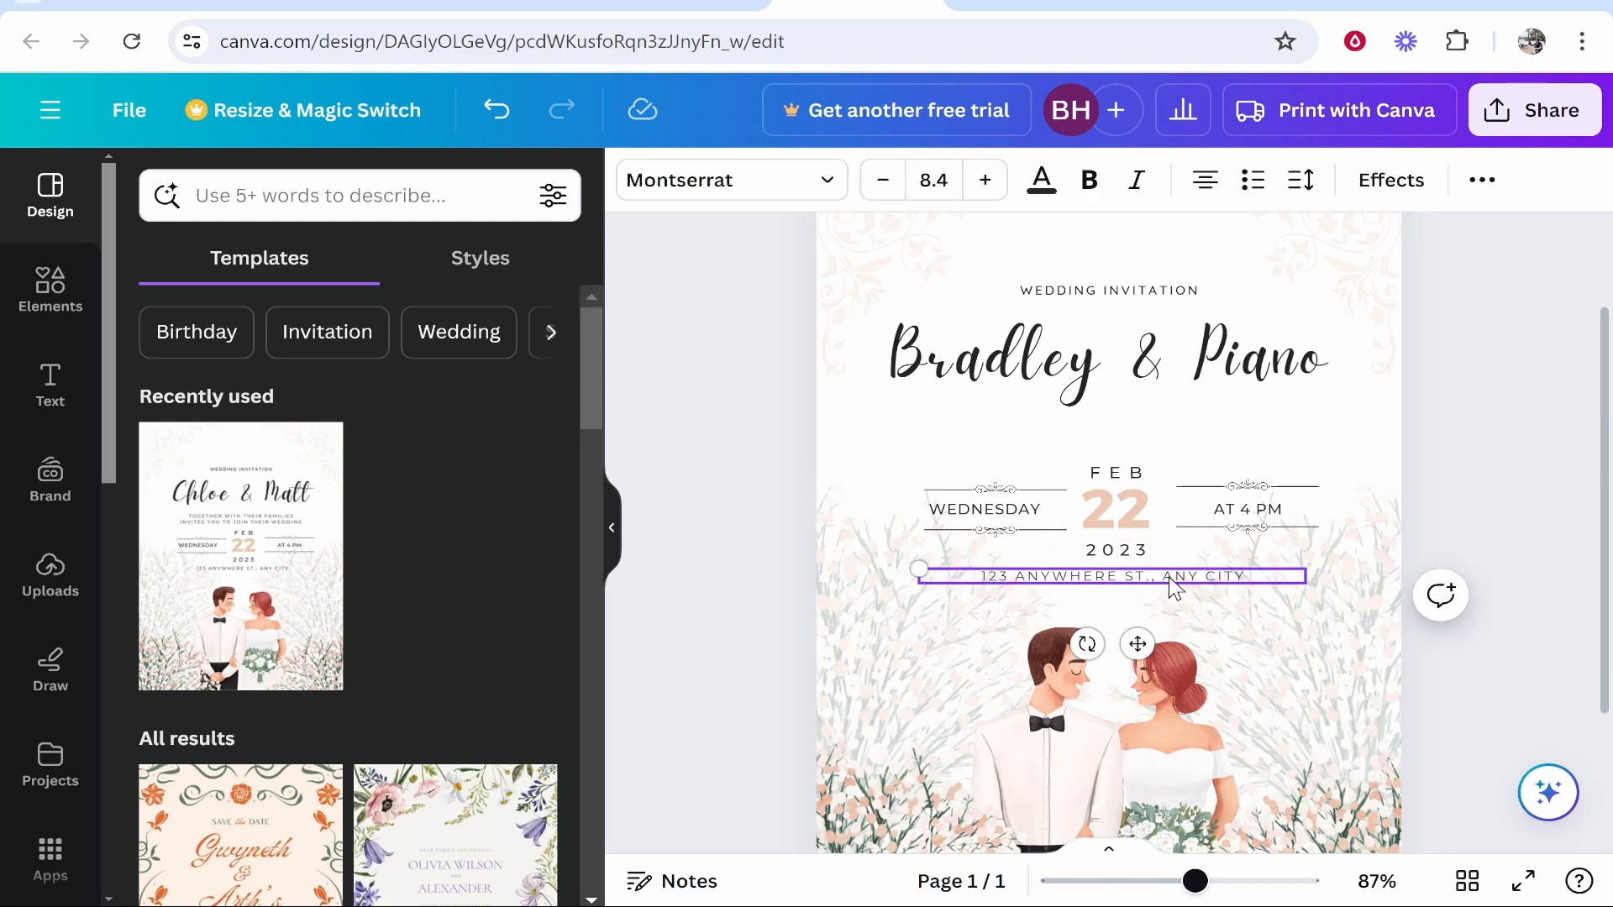
{"action": "left_click", "coordinate": [1250, 530], "text": "shift"}
{"action": "left_click", "coordinate": [985, 509], "text": "shift"}
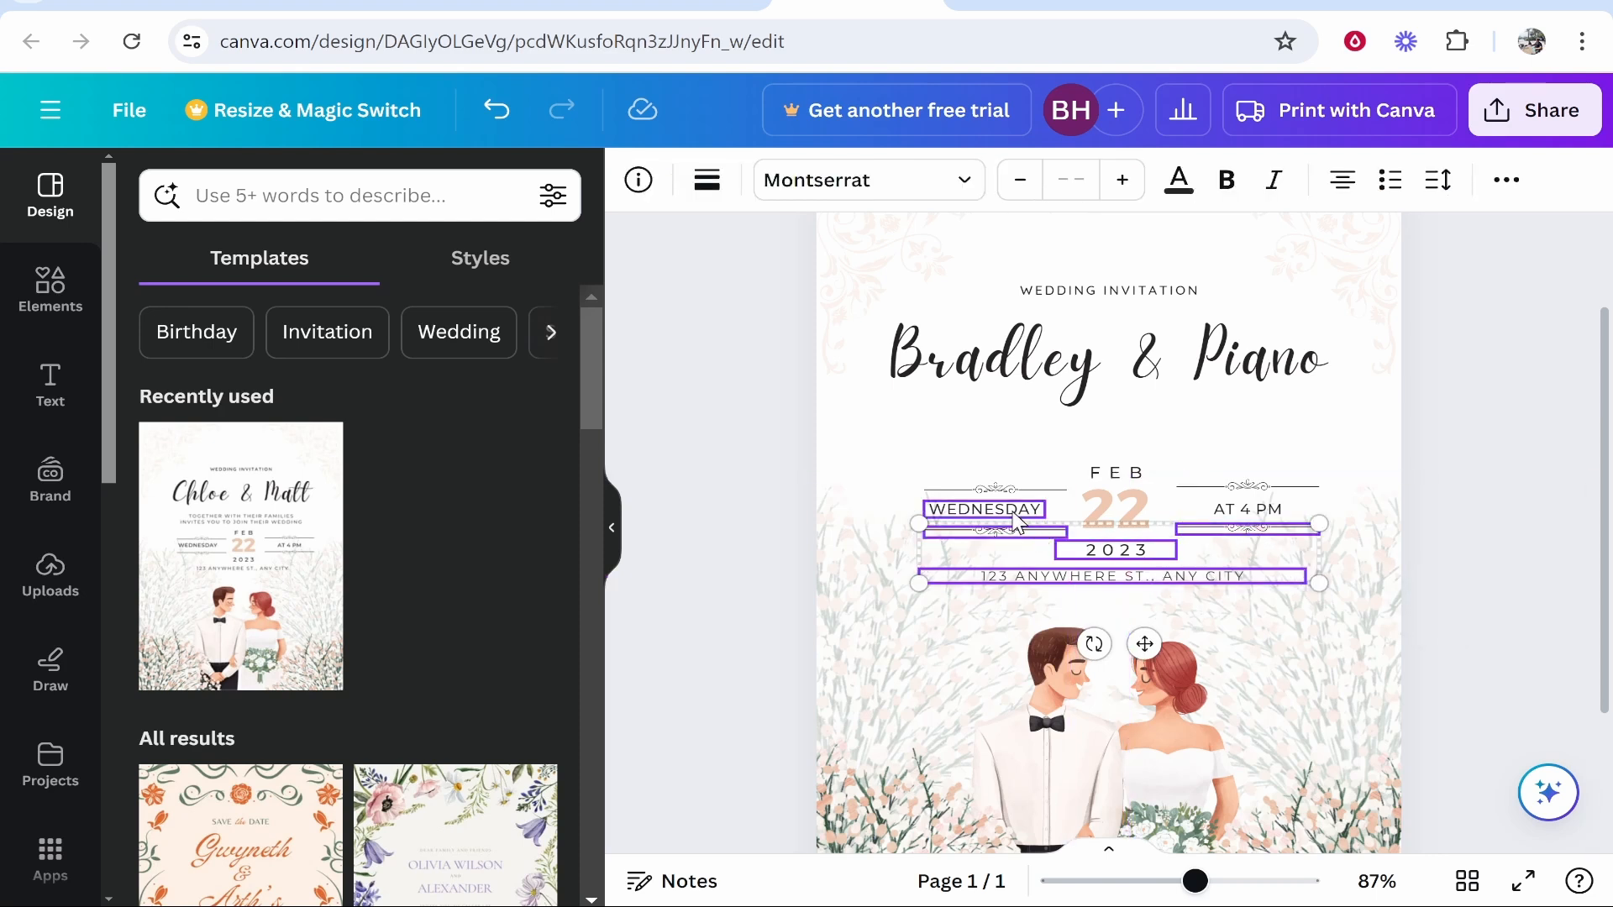
{"action": "left_click", "coordinate": [995, 487], "text": "shift"}
{"action": "left_click", "coordinate": [1102, 475], "text": "shift"}
{"action": "left_click", "coordinate": [1115, 510], "text": "shift"}
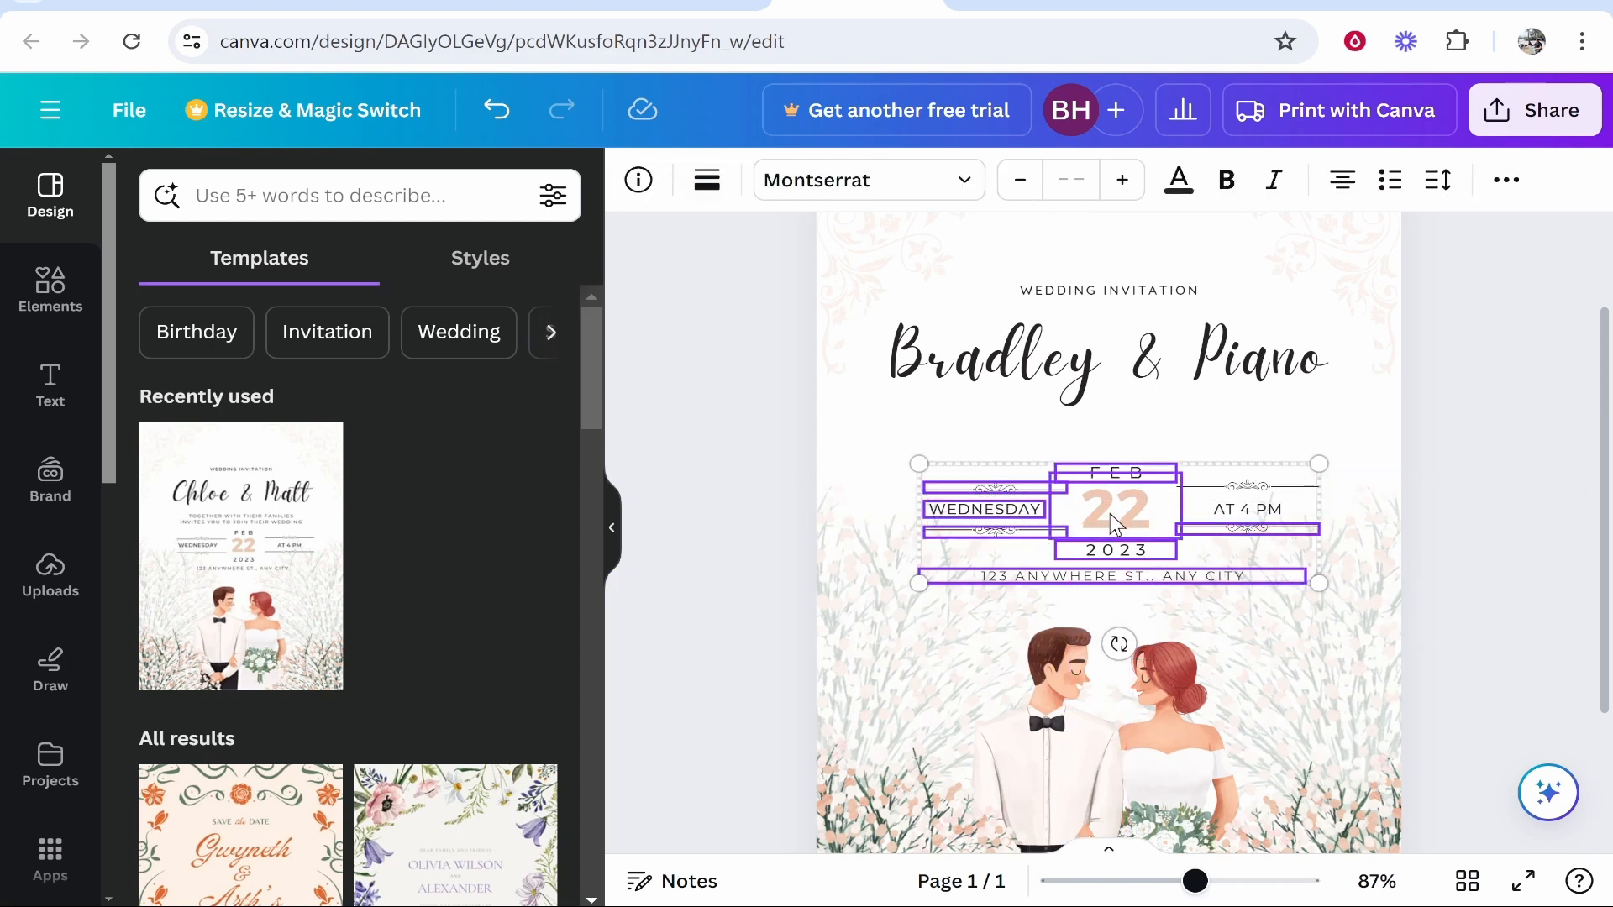
{"action": "left_click", "coordinate": [1248, 509], "text": "shift"}
{"action": "left_click", "coordinate": [1257, 487], "text": "shift"}
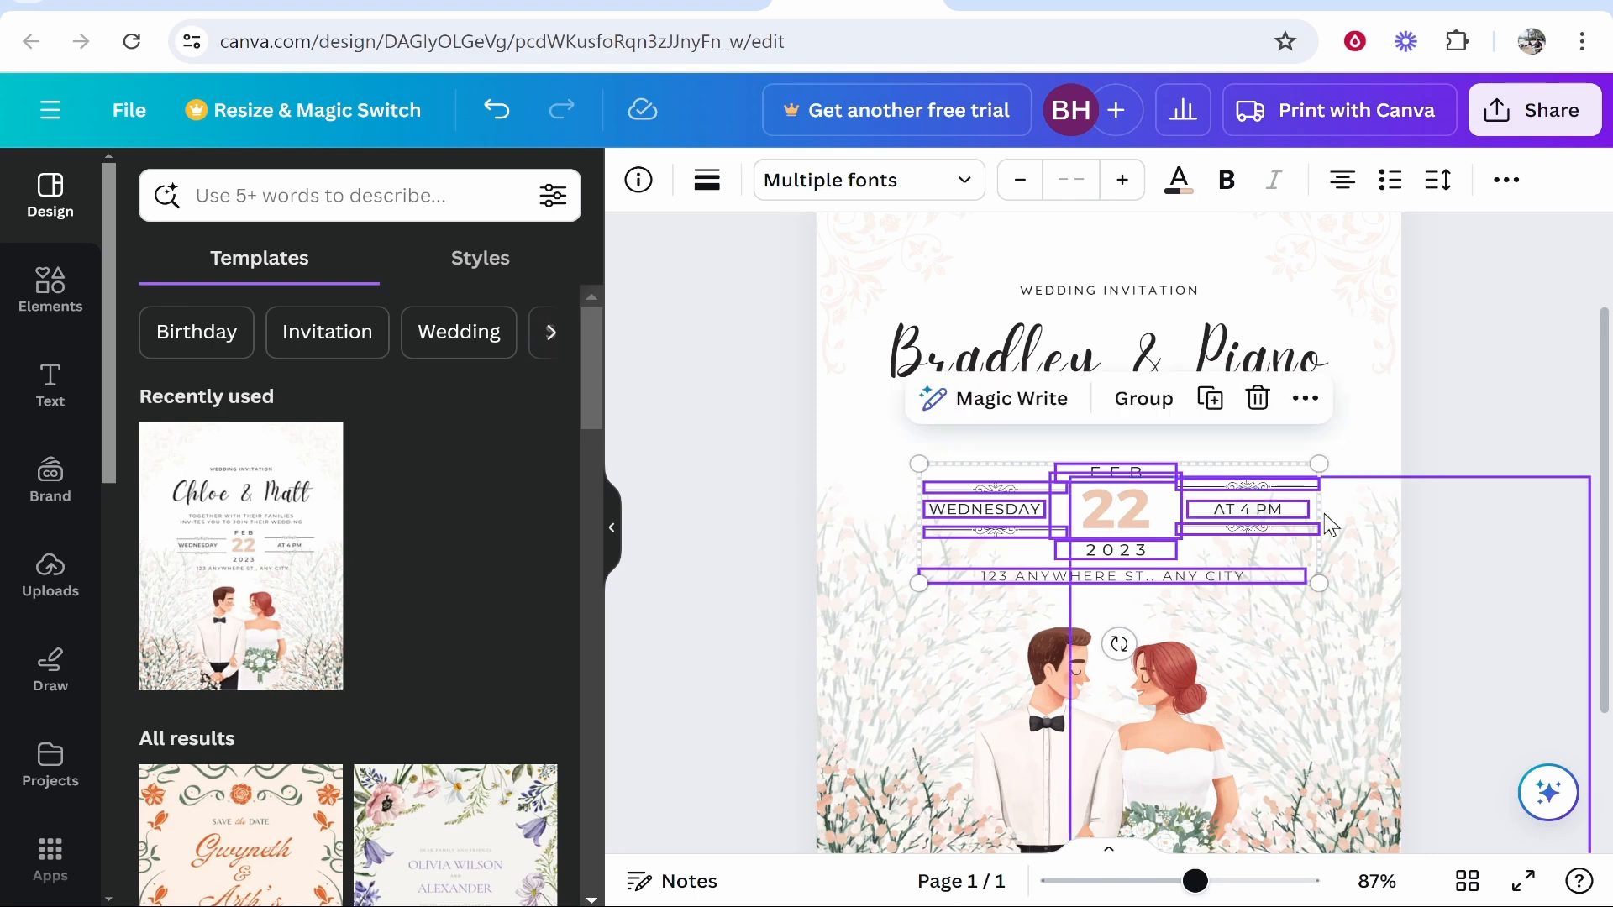
{"action": "key", "text": "shift+Up"}
{"action": "key", "text": "shift+Up"}
{"action": "key", "text": "shift+Up"}
{"action": "key", "text": "shift+Up"}
{"action": "key", "text": "shift+Up"}
{"action": "key", "text": "shift+Up"}
{"action": "key", "text": "shift+Up"}
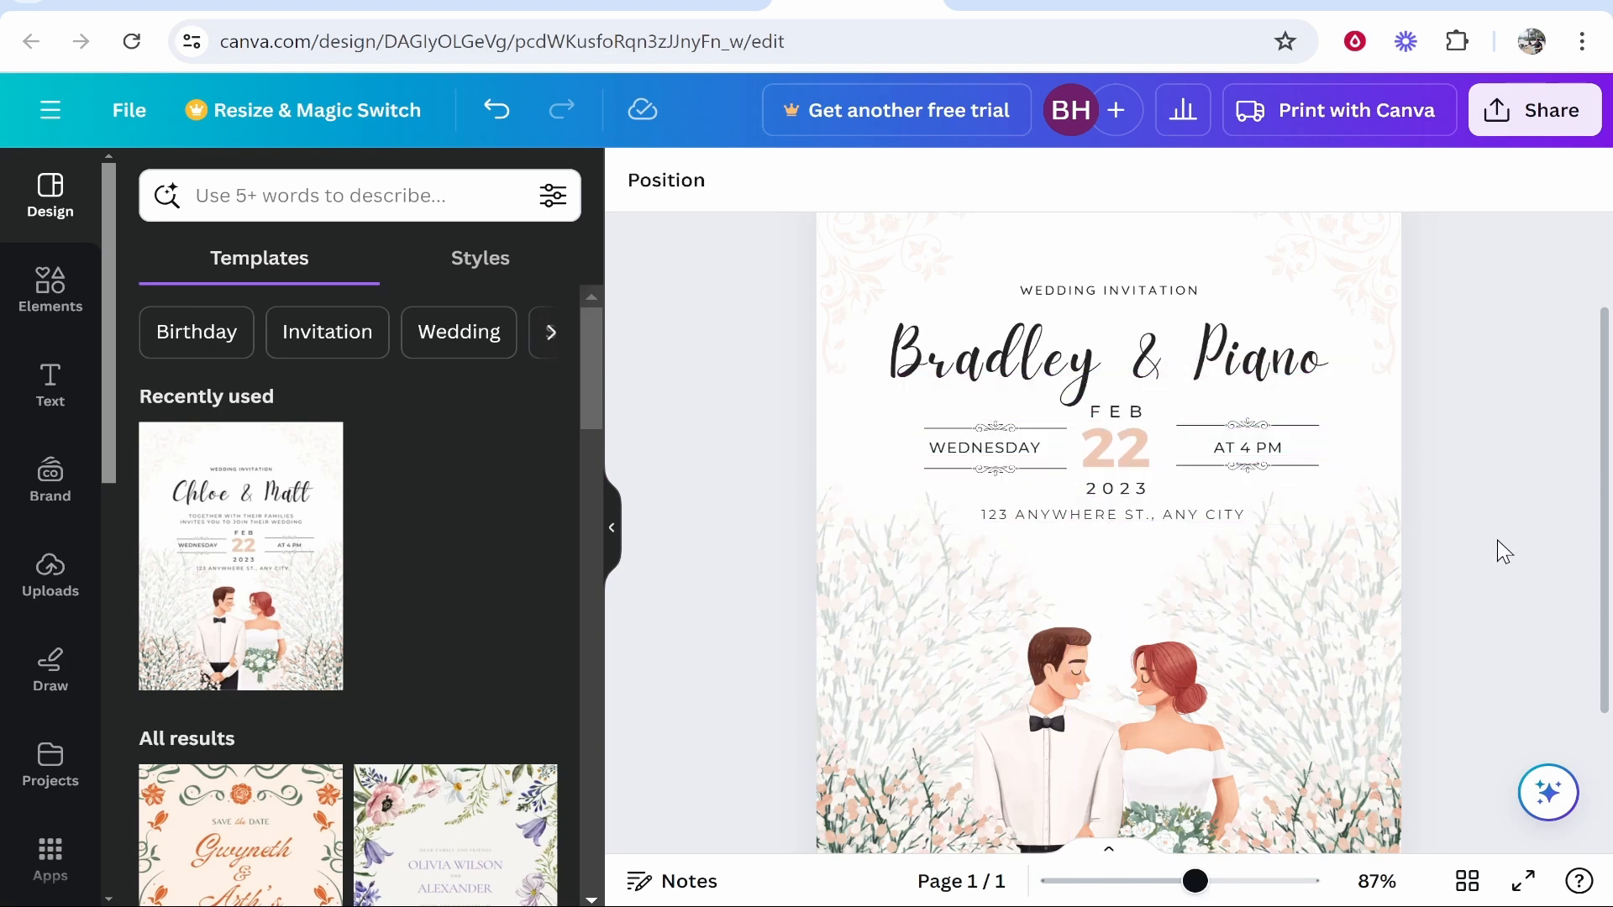
Step: Change the day number to 12 and the time text to "AT 2 PM"
{"action": "double_click", "coordinate": [1141, 444]}
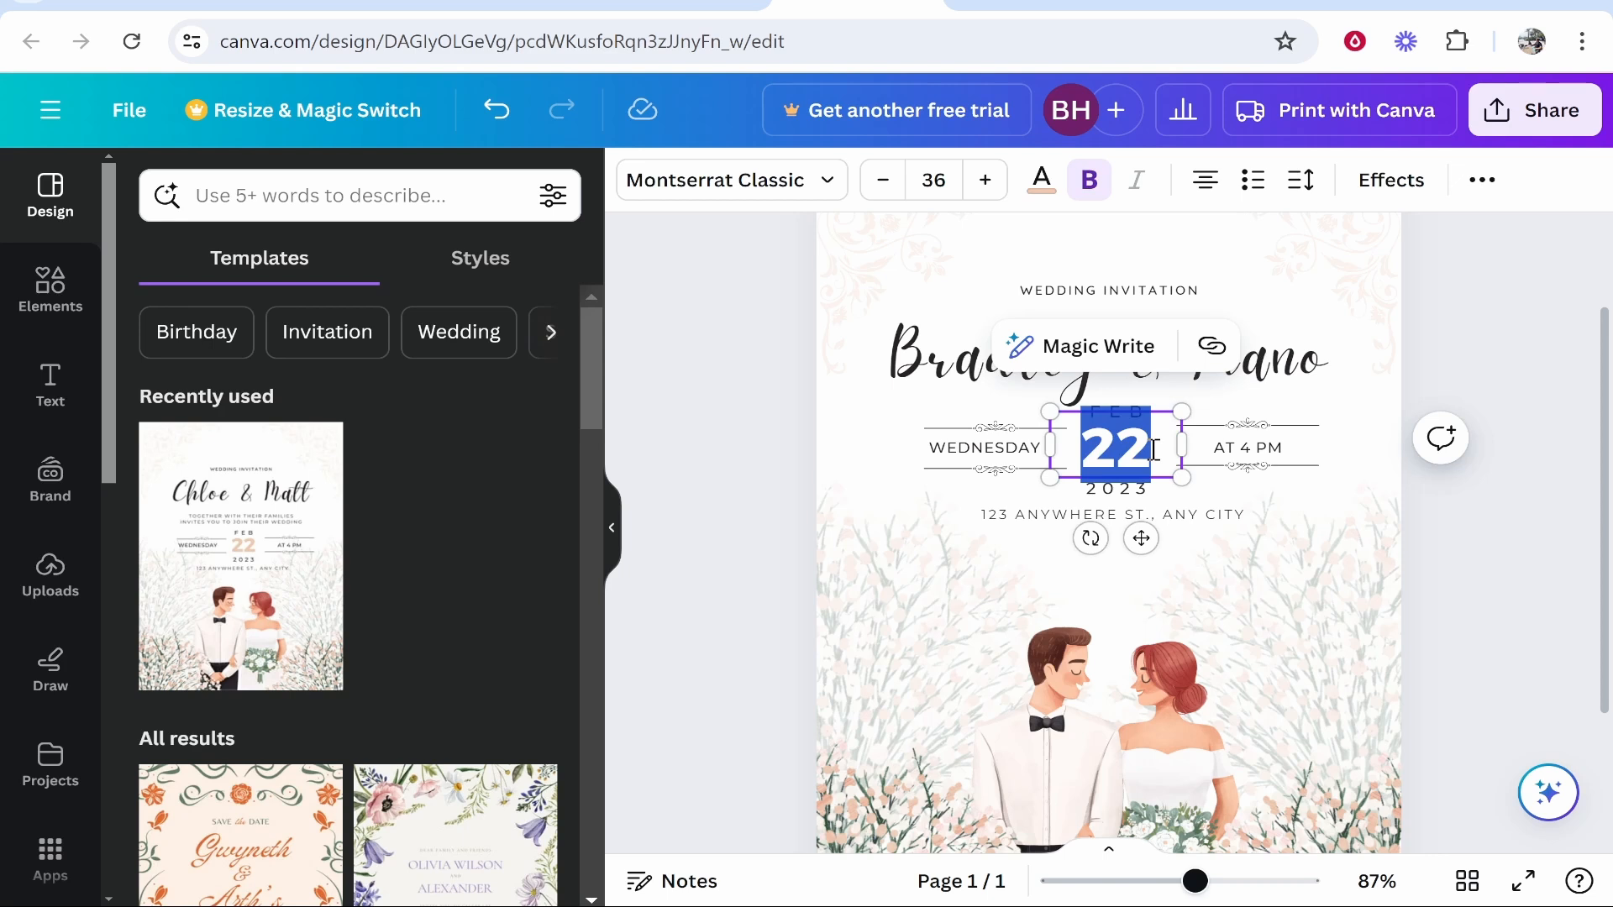
{"action": "type", "text": "12"}
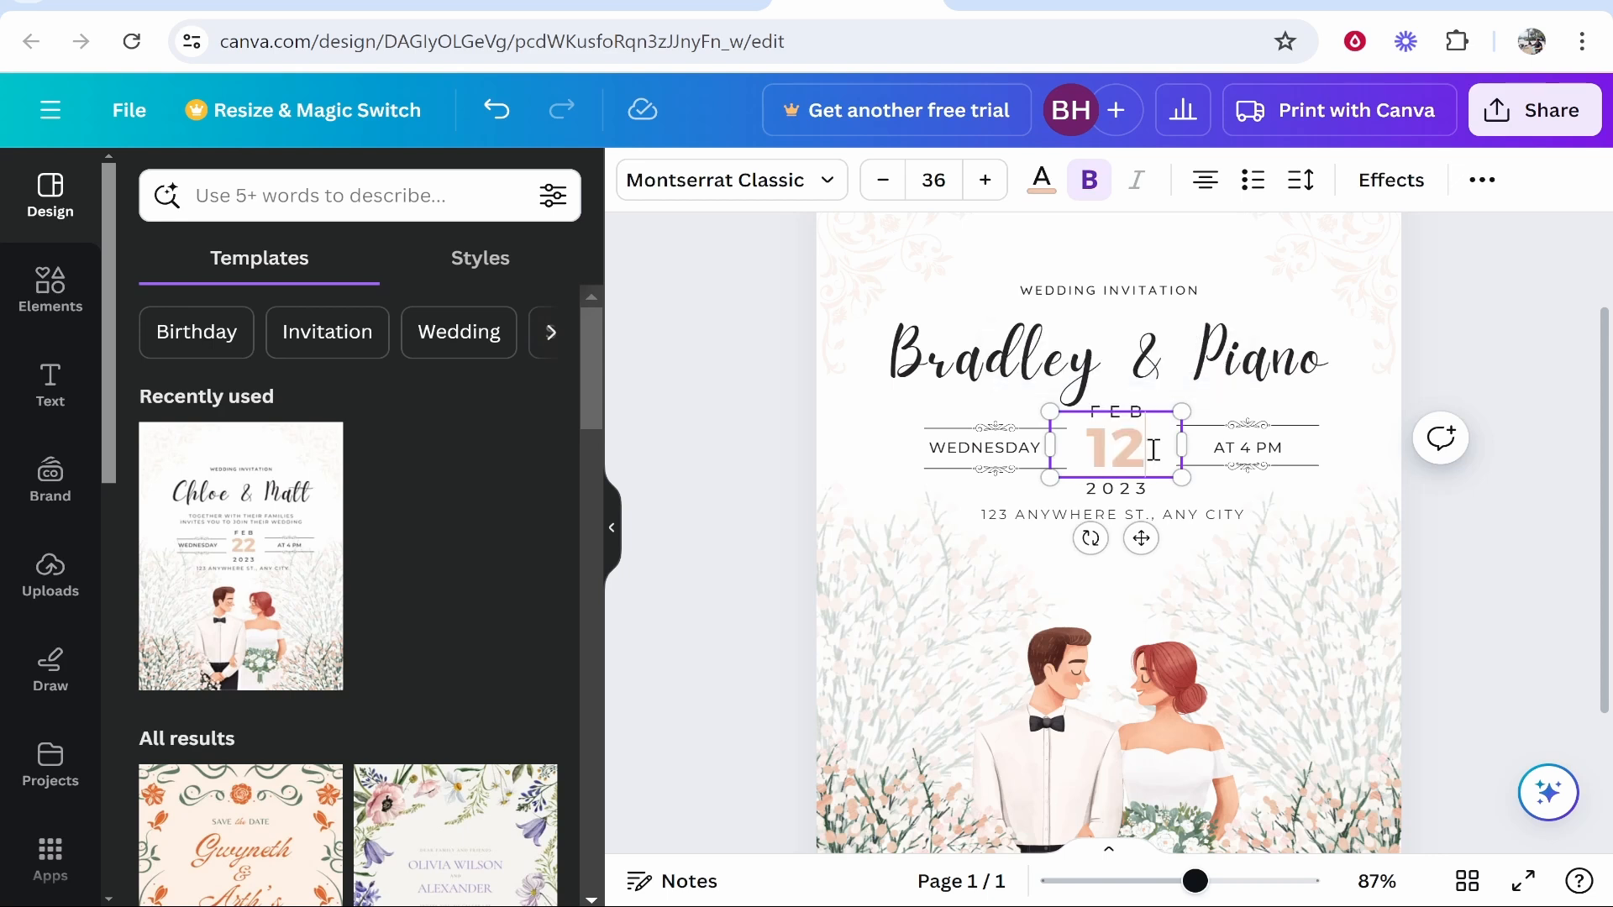
{"action": "left_click", "coordinate": [1277, 461]}
{"action": "double_click", "coordinate": [1252, 447]}
{"action": "left_click", "coordinate": [1253, 447]}
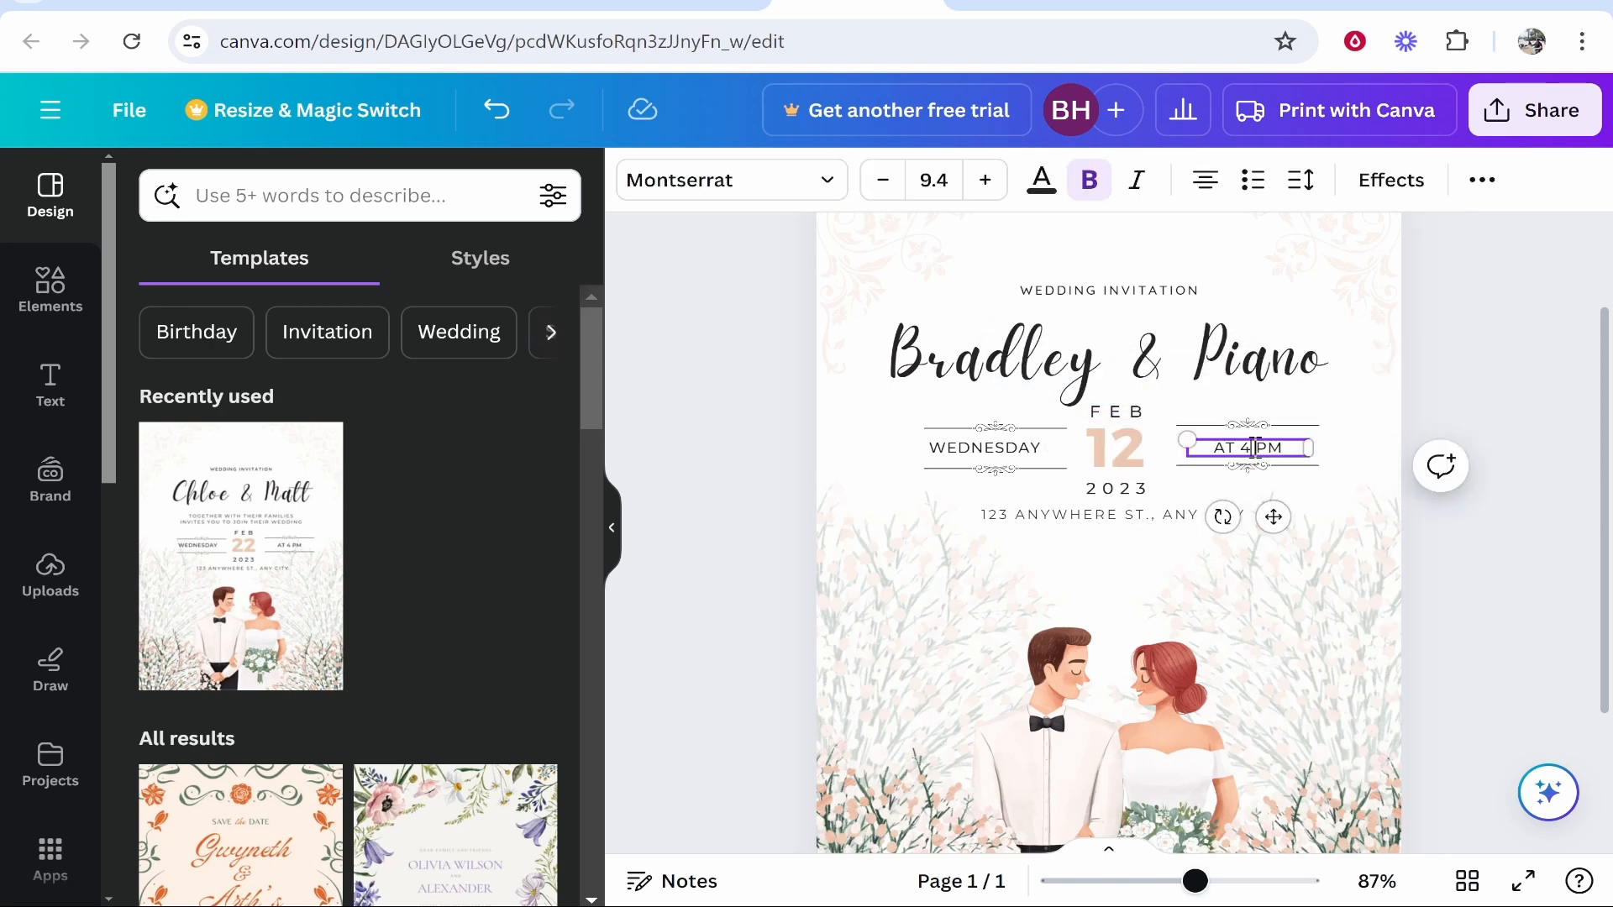
{"action": "left_click", "coordinate": [1465, 546]}
Step: Recolor the day number 12 with the light olive green from the floral image's photo colors
{"action": "left_click", "coordinate": [1135, 448]}
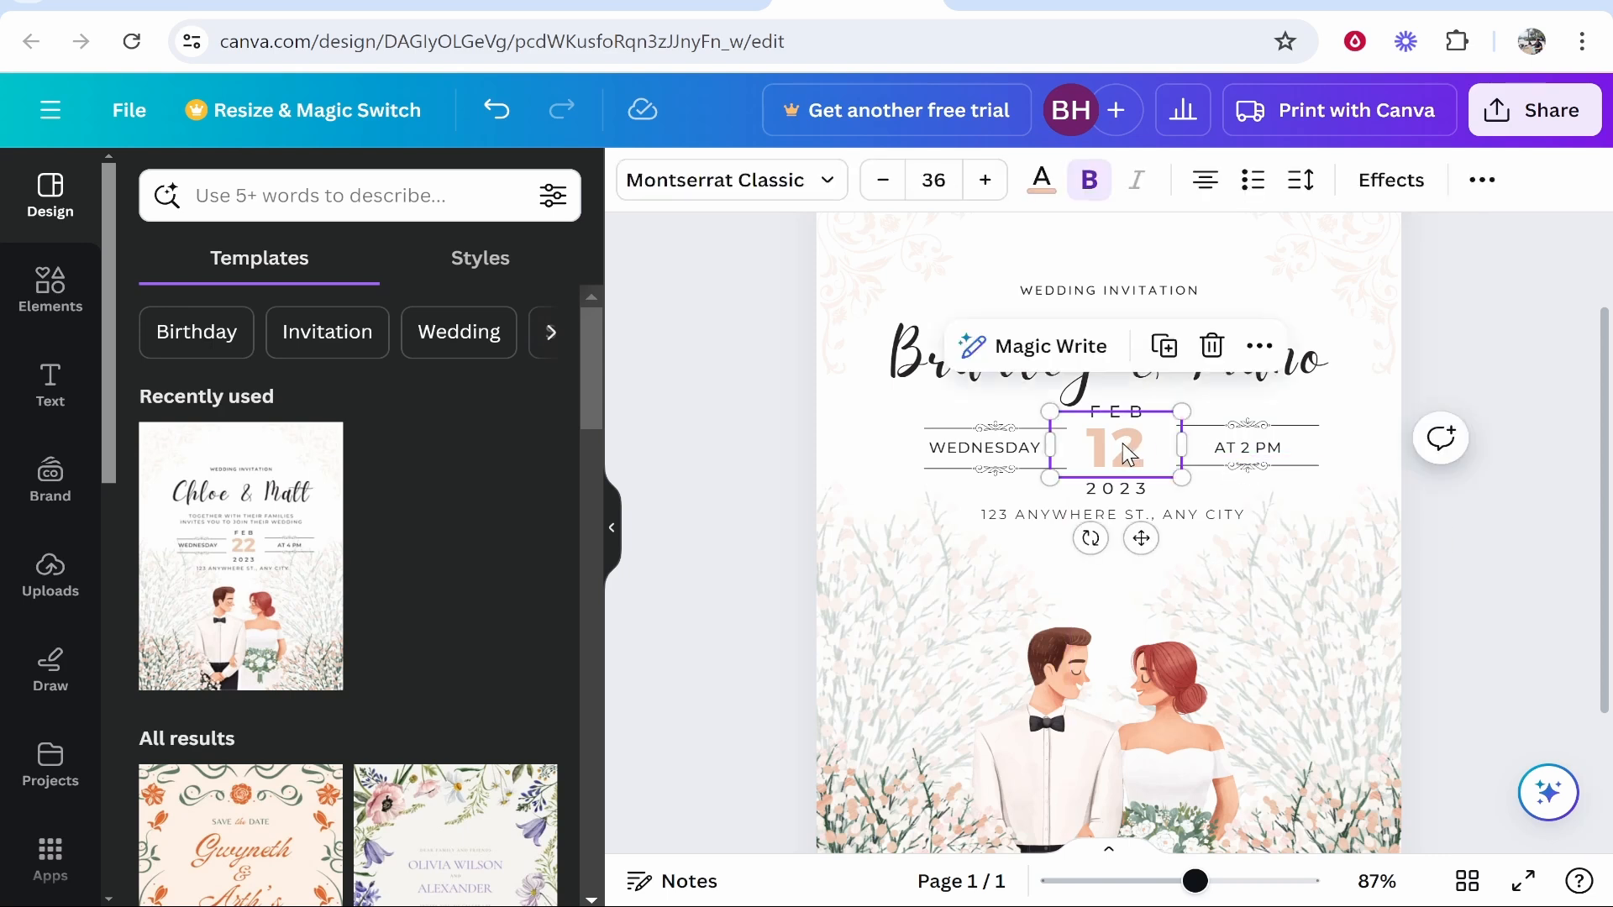
{"action": "left_click", "coordinate": [1139, 447]}
{"action": "left_click_drag", "start_coordinate": [1138, 448], "coordinate": [1055, 449]}
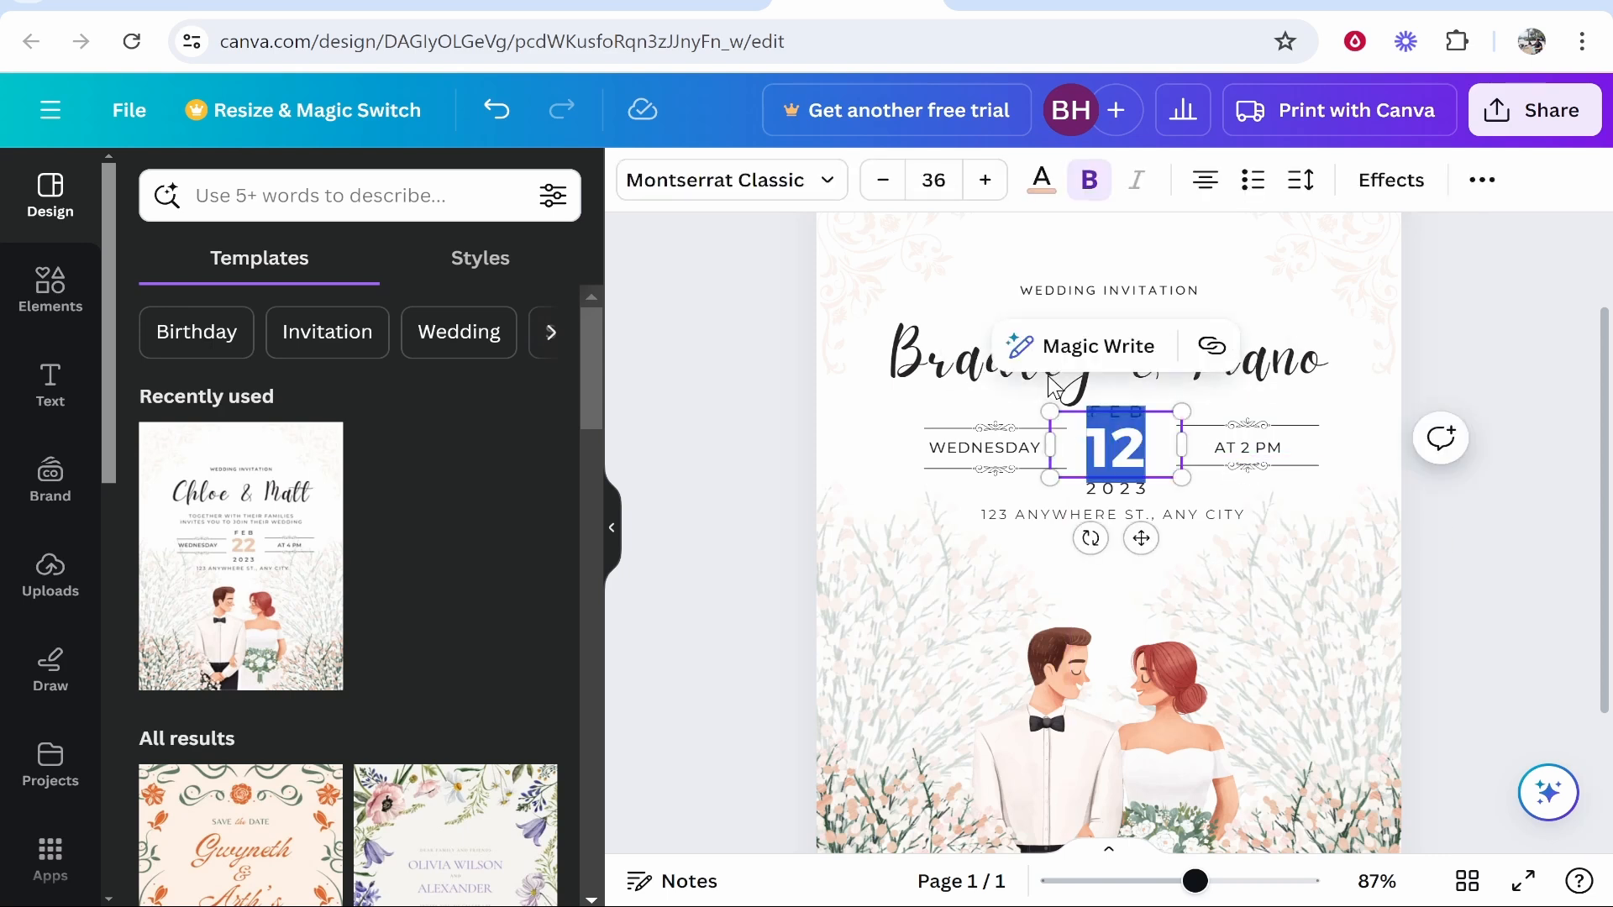
{"action": "left_click", "coordinate": [1041, 179]}
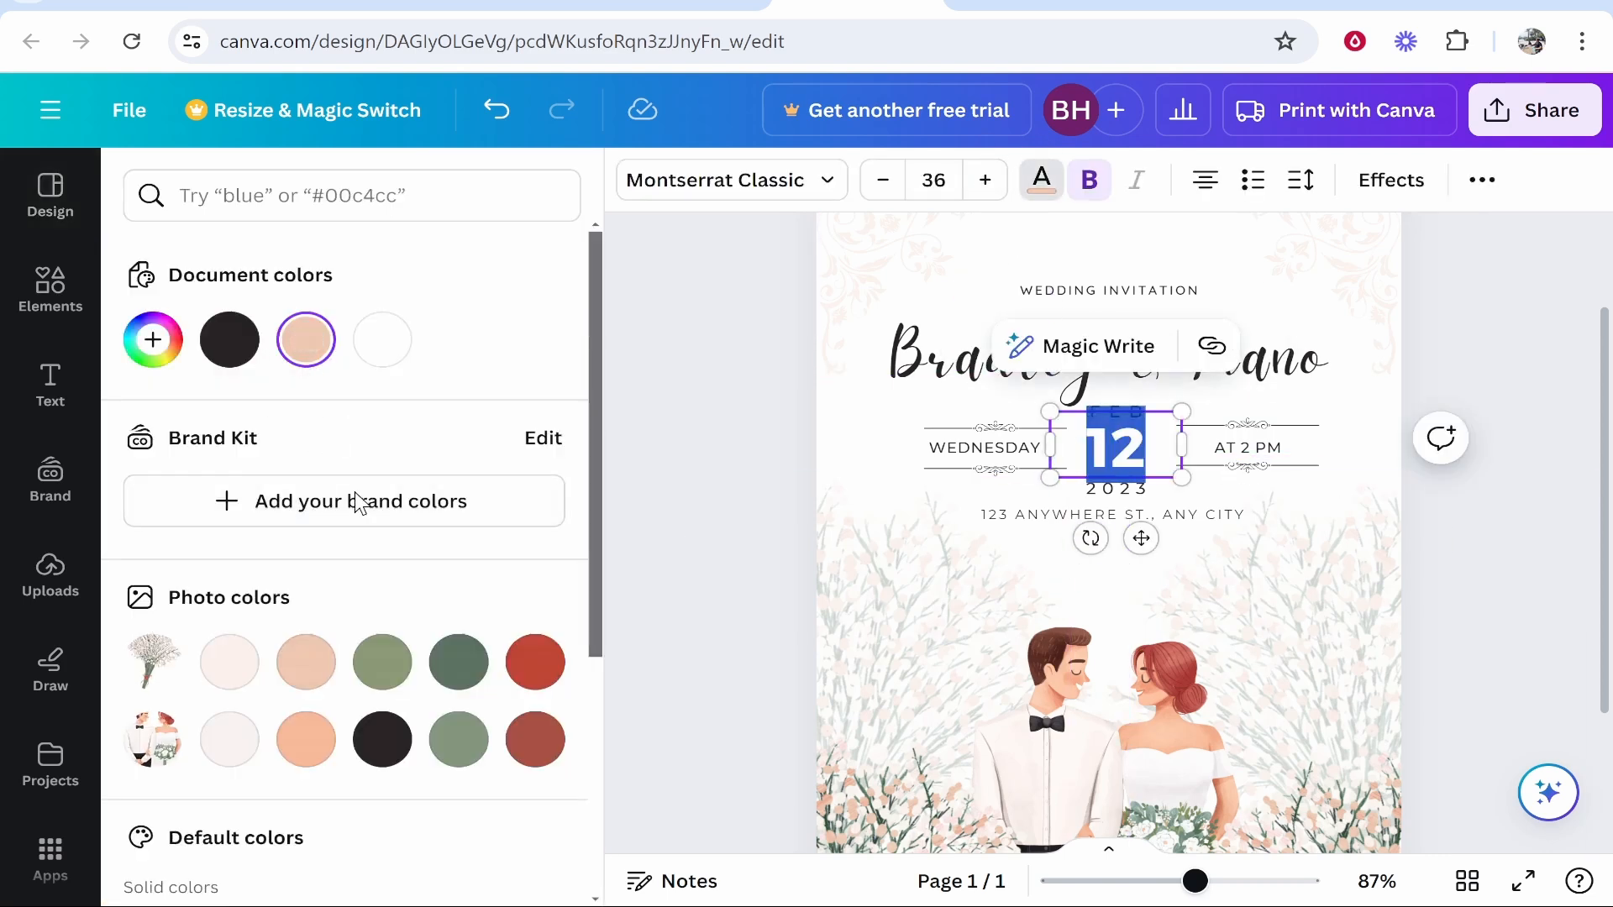
{"action": "left_click", "coordinate": [382, 661]}
{"action": "left_click", "coordinate": [1466, 578]}
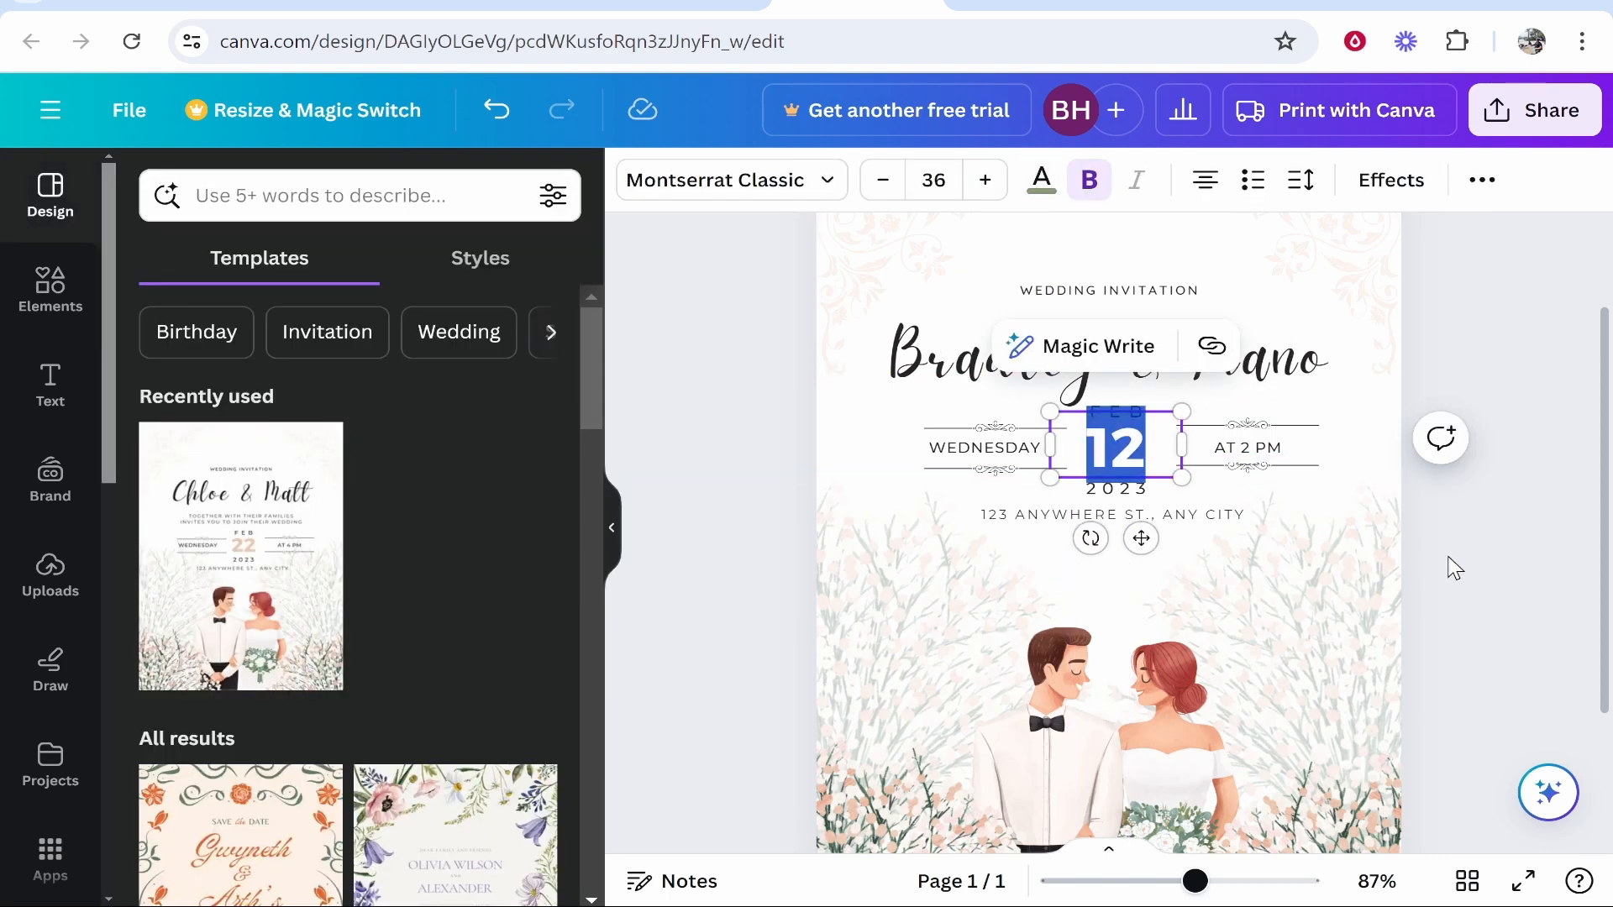
Step: Delete the two large pale branch images behind the couple on both sides of the invitation
{"action": "left_click", "coordinate": [1283, 687]}
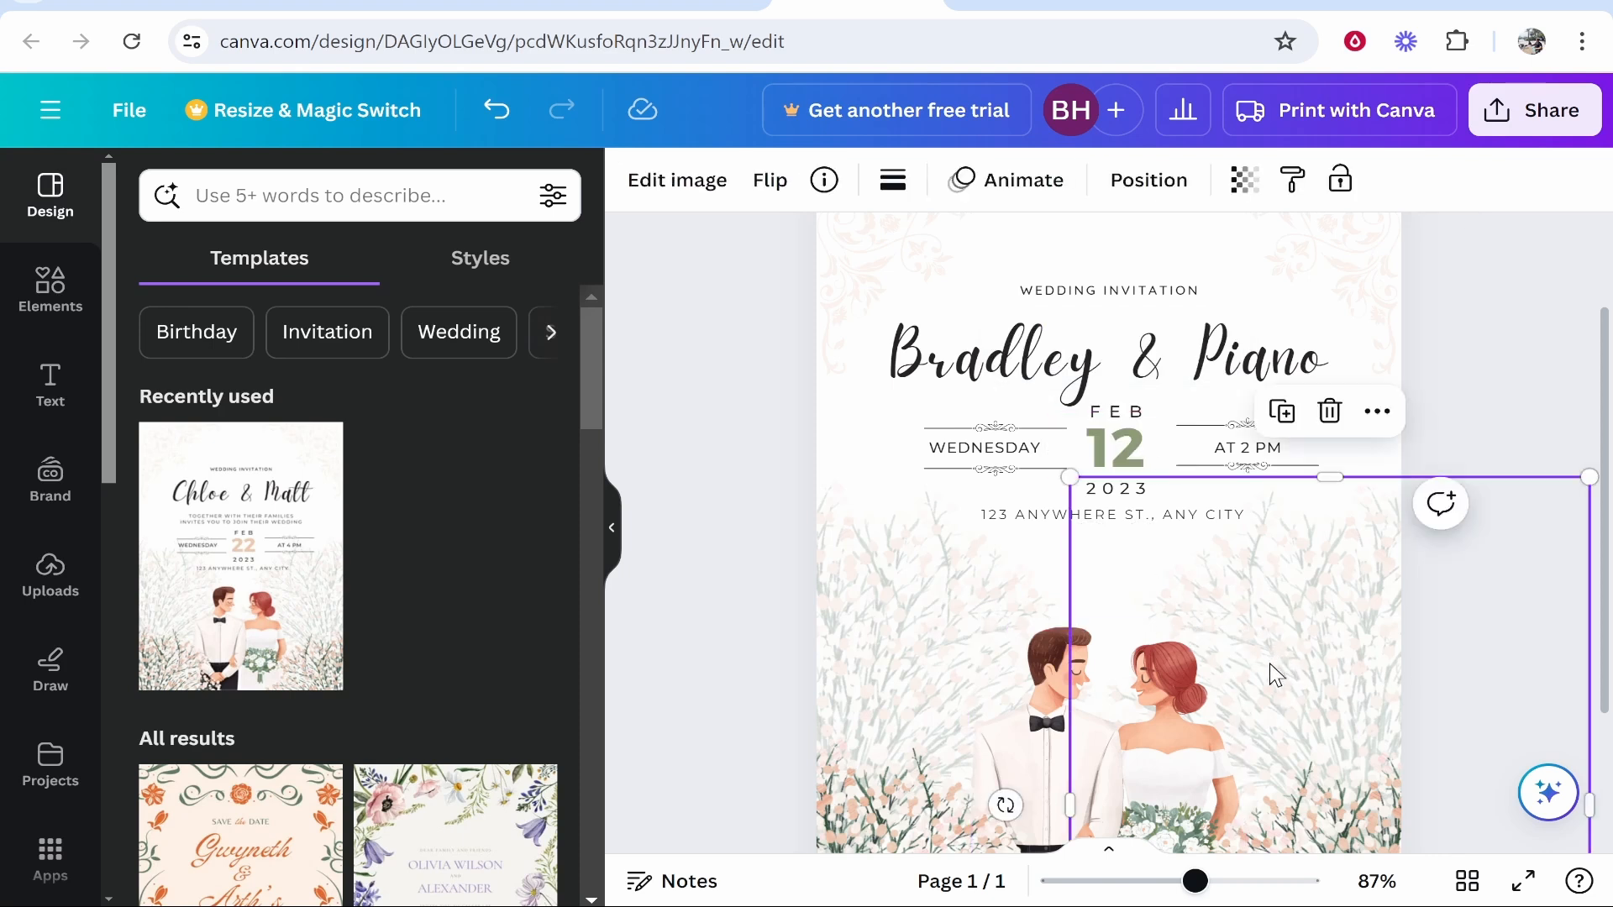
{"action": "key", "text": "Delete"}
{"action": "left_click", "coordinate": [891, 654]}
{"action": "key", "text": "Delete"}
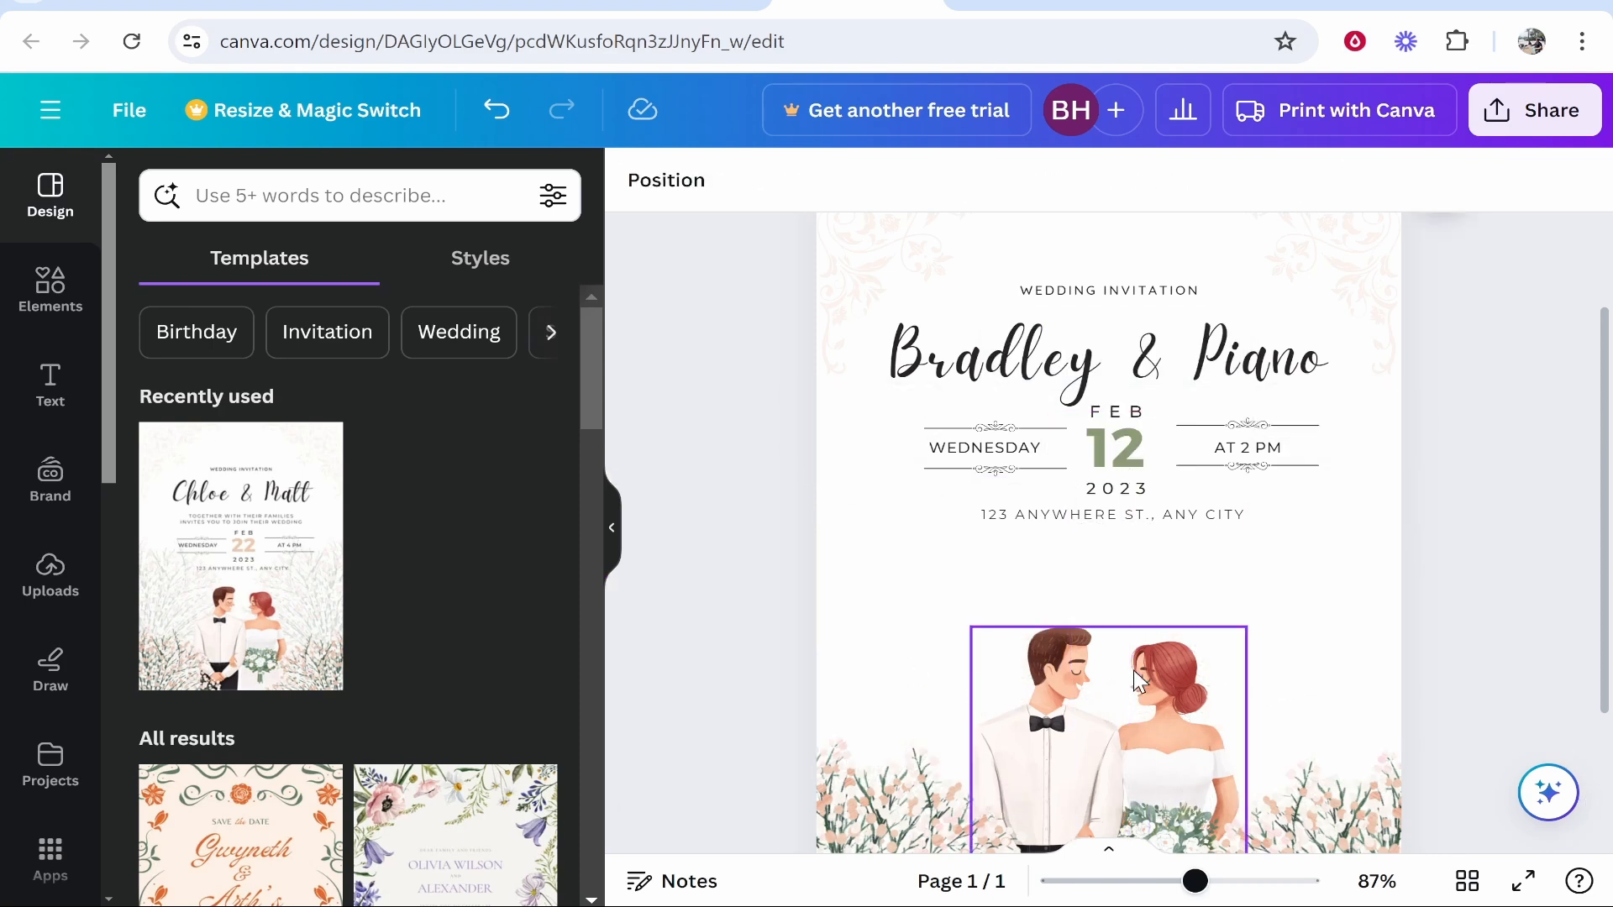
Step: Enlarge the couple illustration and center it at the bottom of the page between the remaining flowers
{"action": "scroll", "coordinate": [1132, 669], "scroll_direction": "up", "scroll_amount": 1}
{"action": "scroll", "coordinate": [1117, 688], "scroll_direction": "down", "scroll_amount": 2}
{"action": "left_click", "coordinate": [1117, 672]}
{"action": "left_click_drag", "start_coordinate": [1246, 568], "coordinate": [1336, 521]}
{"action": "left_click_drag", "start_coordinate": [1188, 599], "coordinate": [1156, 608]}
{"action": "scroll", "coordinate": [1092, 521], "scroll_direction": "down", "scroll_amount": 2}
{"action": "scroll", "coordinate": [1092, 521], "scroll_direction": "up", "scroll_amount": 3}
{"action": "scroll", "coordinate": [1087, 434], "scroll_direction": "down", "scroll_amount": 2}
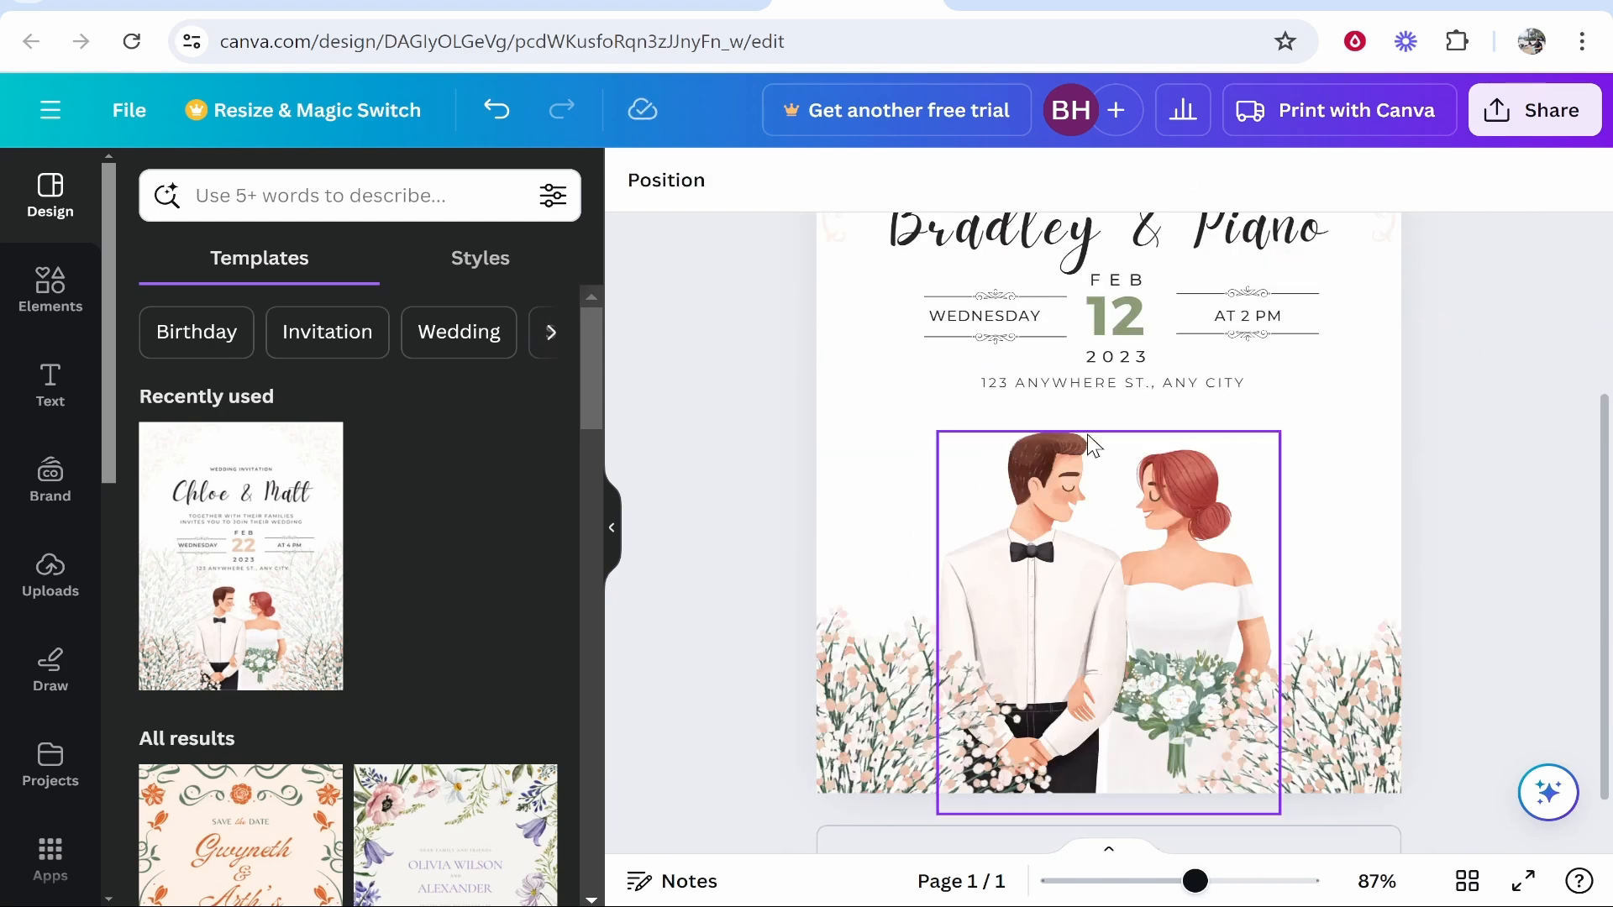
{"action": "left_click_drag", "start_coordinate": [1165, 880], "coordinate": [1182, 879]}
{"action": "left_click", "coordinate": [955, 754]}
{"action": "left_click", "coordinate": [1489, 563]}
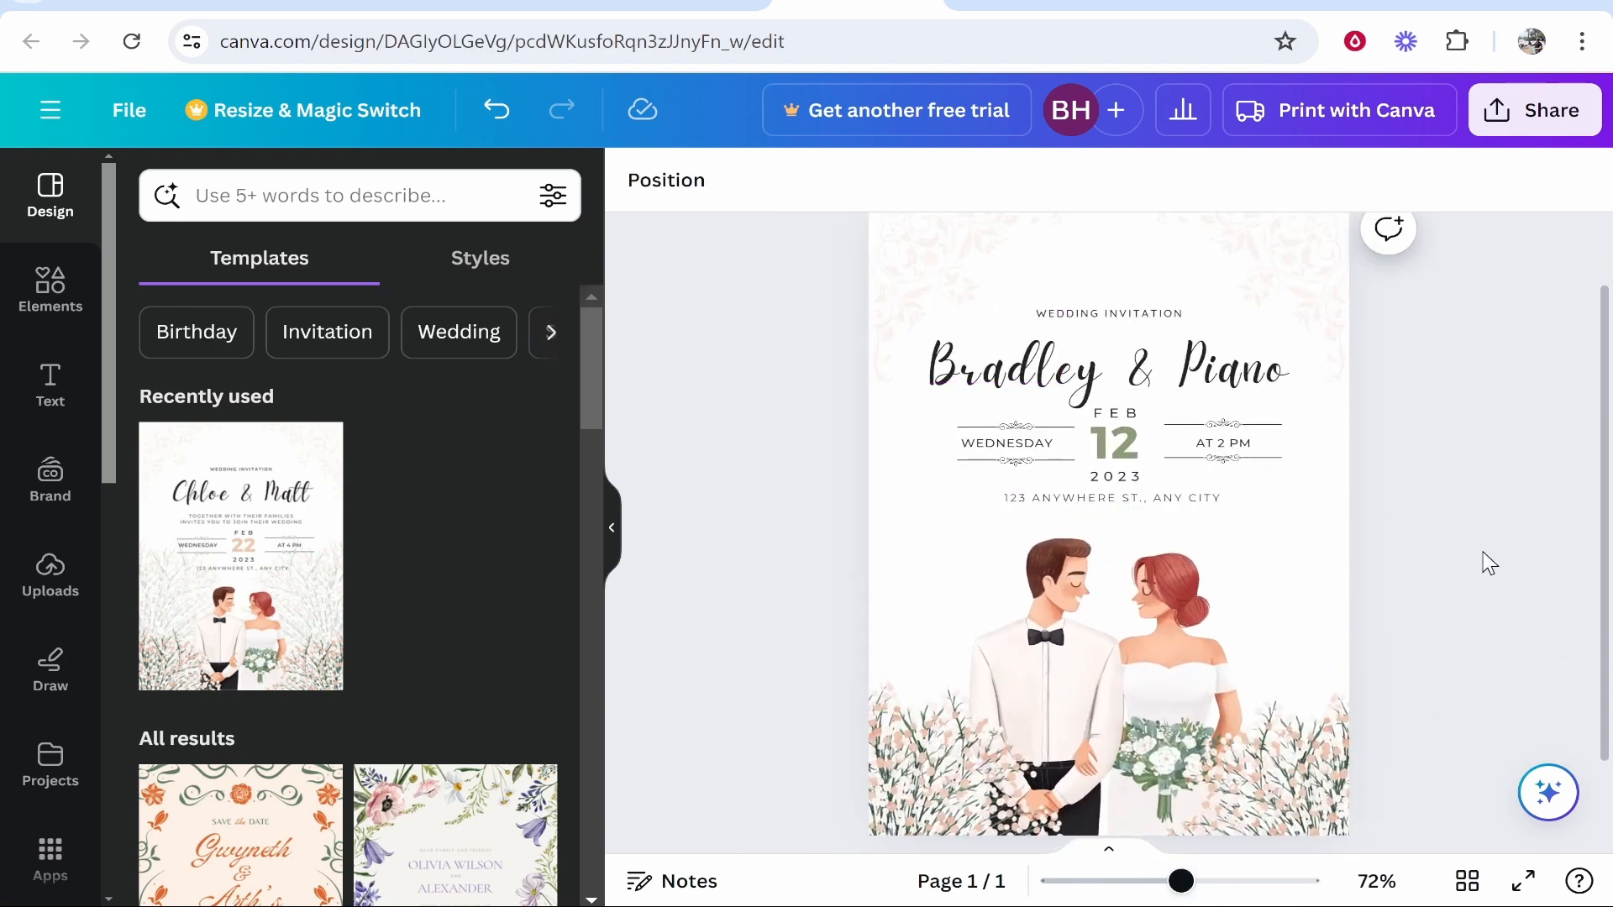
{"action": "scroll", "coordinate": [1428, 558], "scroll_direction": "up", "scroll_amount": 1}
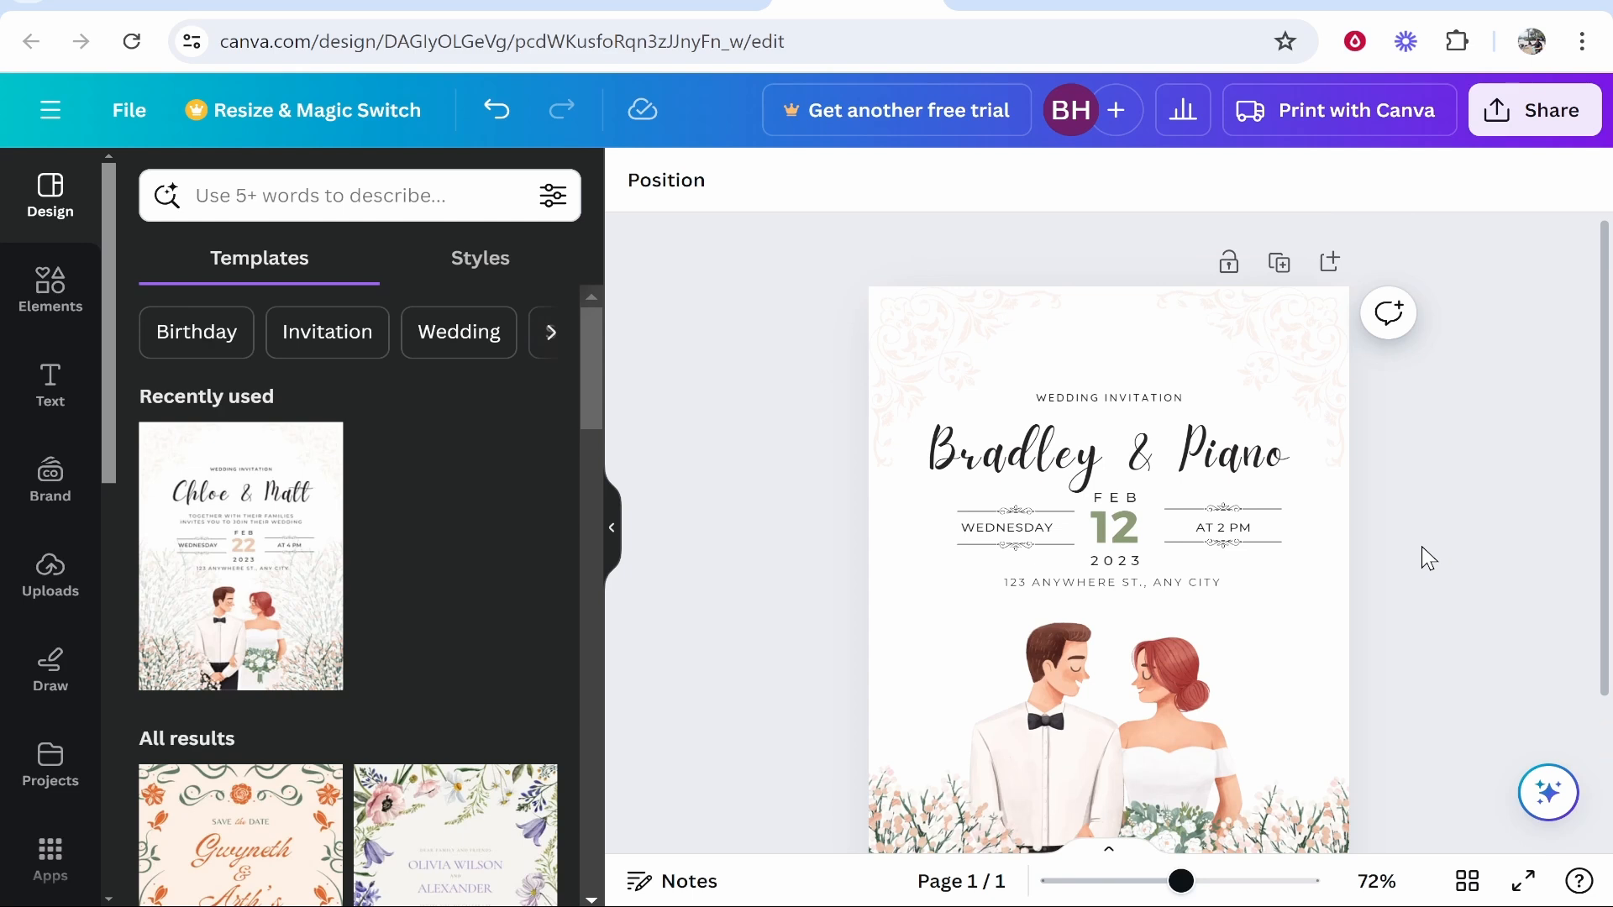
Step: Download the finished invitation as a PNG at size 1
{"action": "left_click", "coordinate": [1534, 110]}
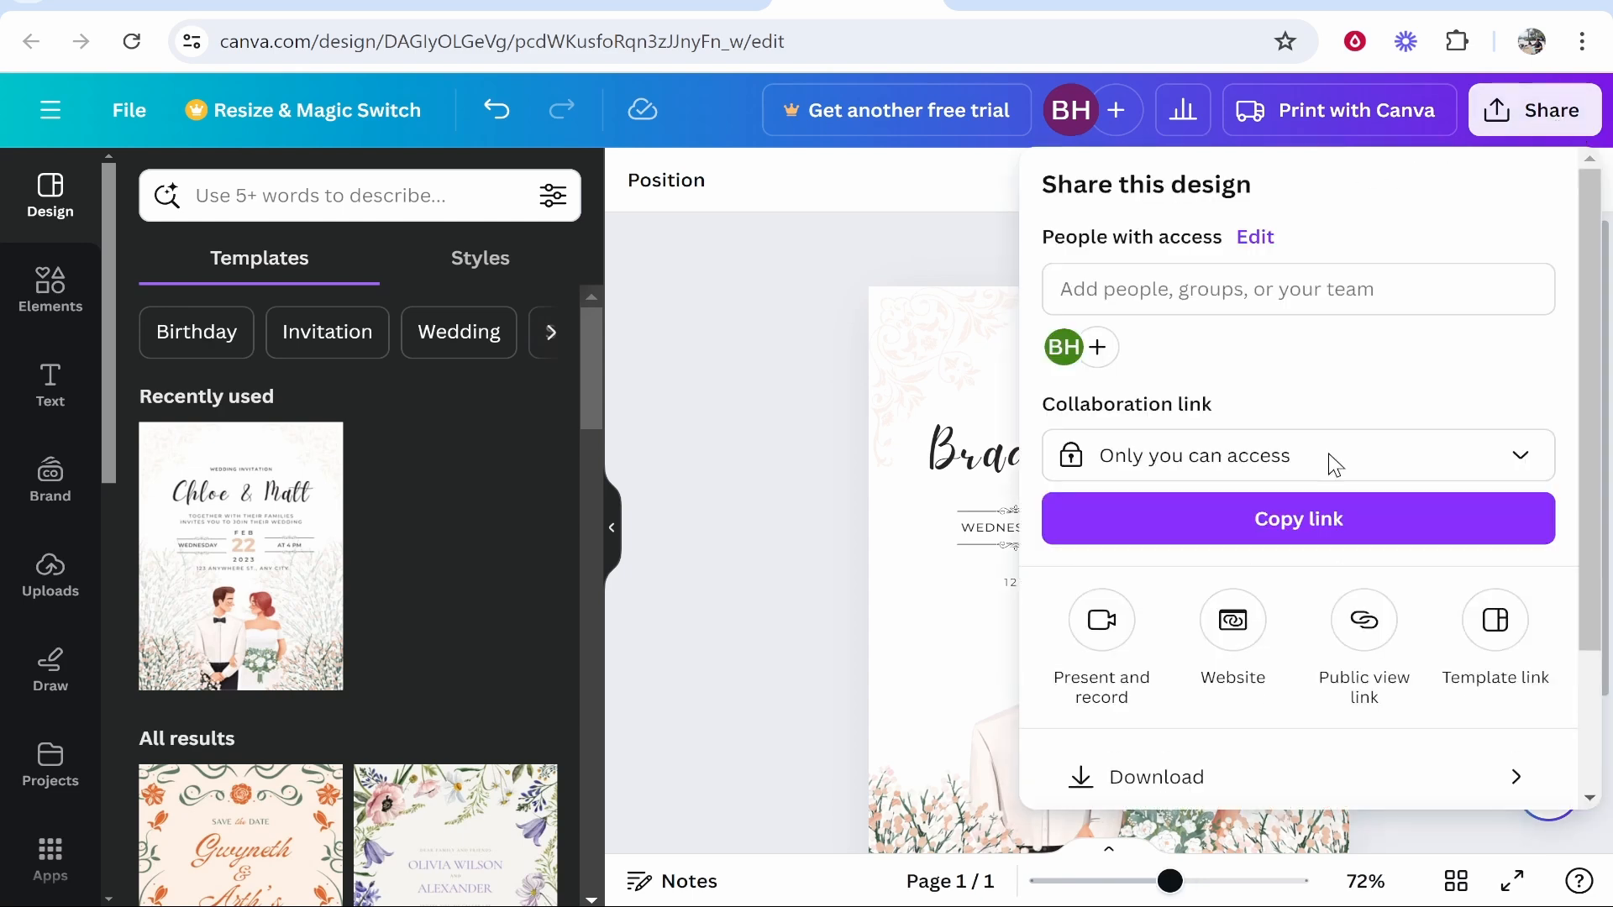
{"action": "scroll", "coordinate": [1333, 465], "scroll_direction": "down", "scroll_amount": 2}
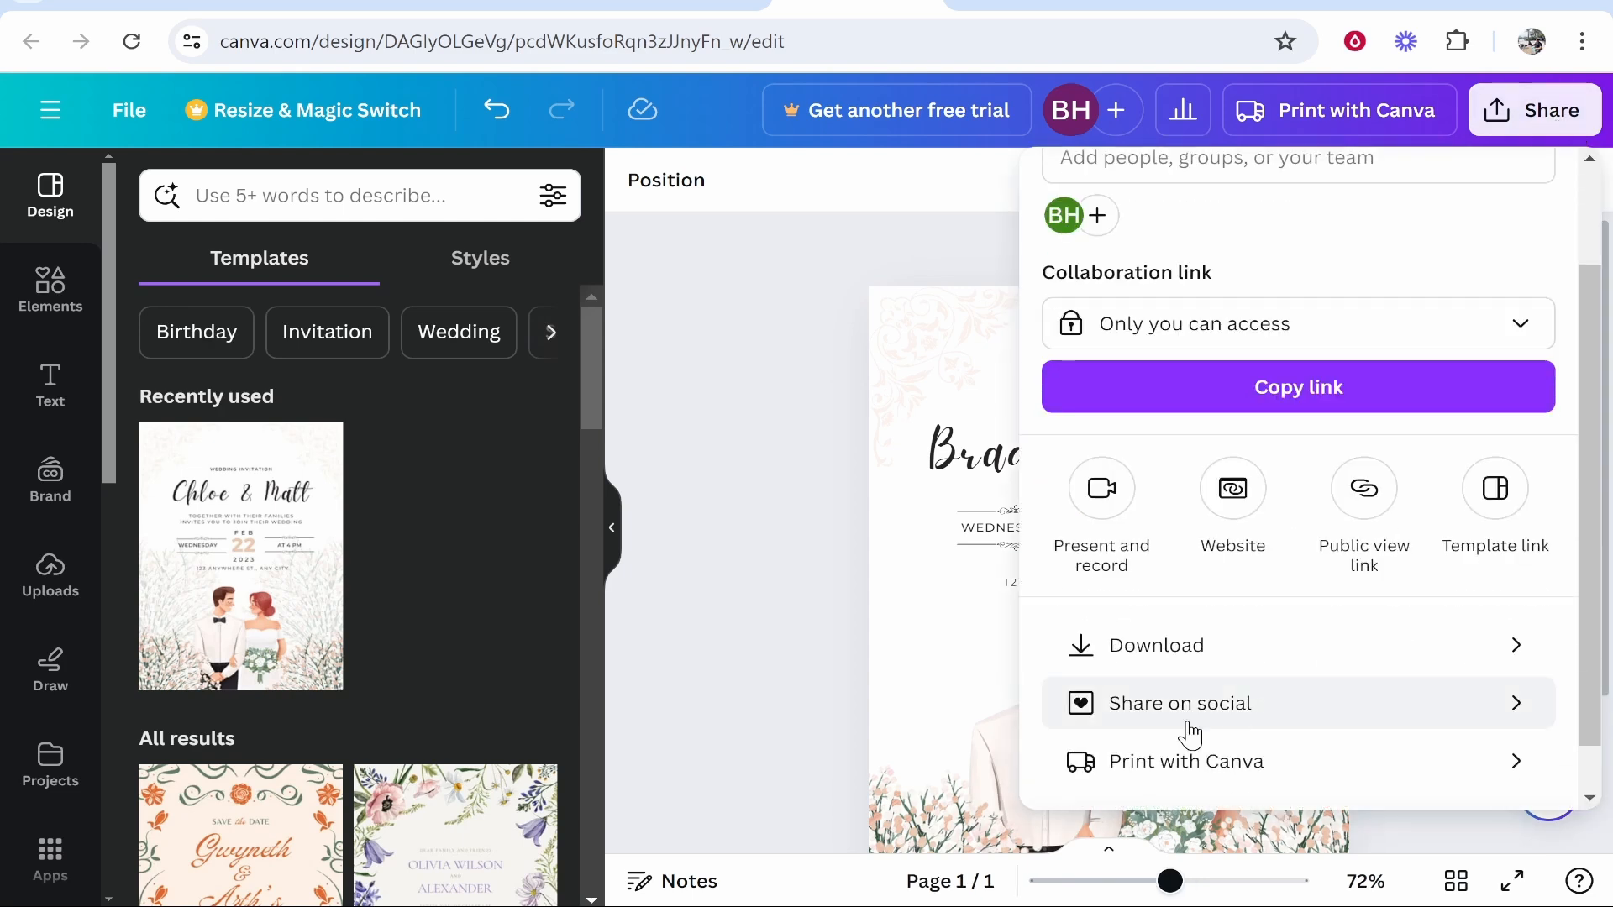
{"action": "left_click", "coordinate": [1380, 661]}
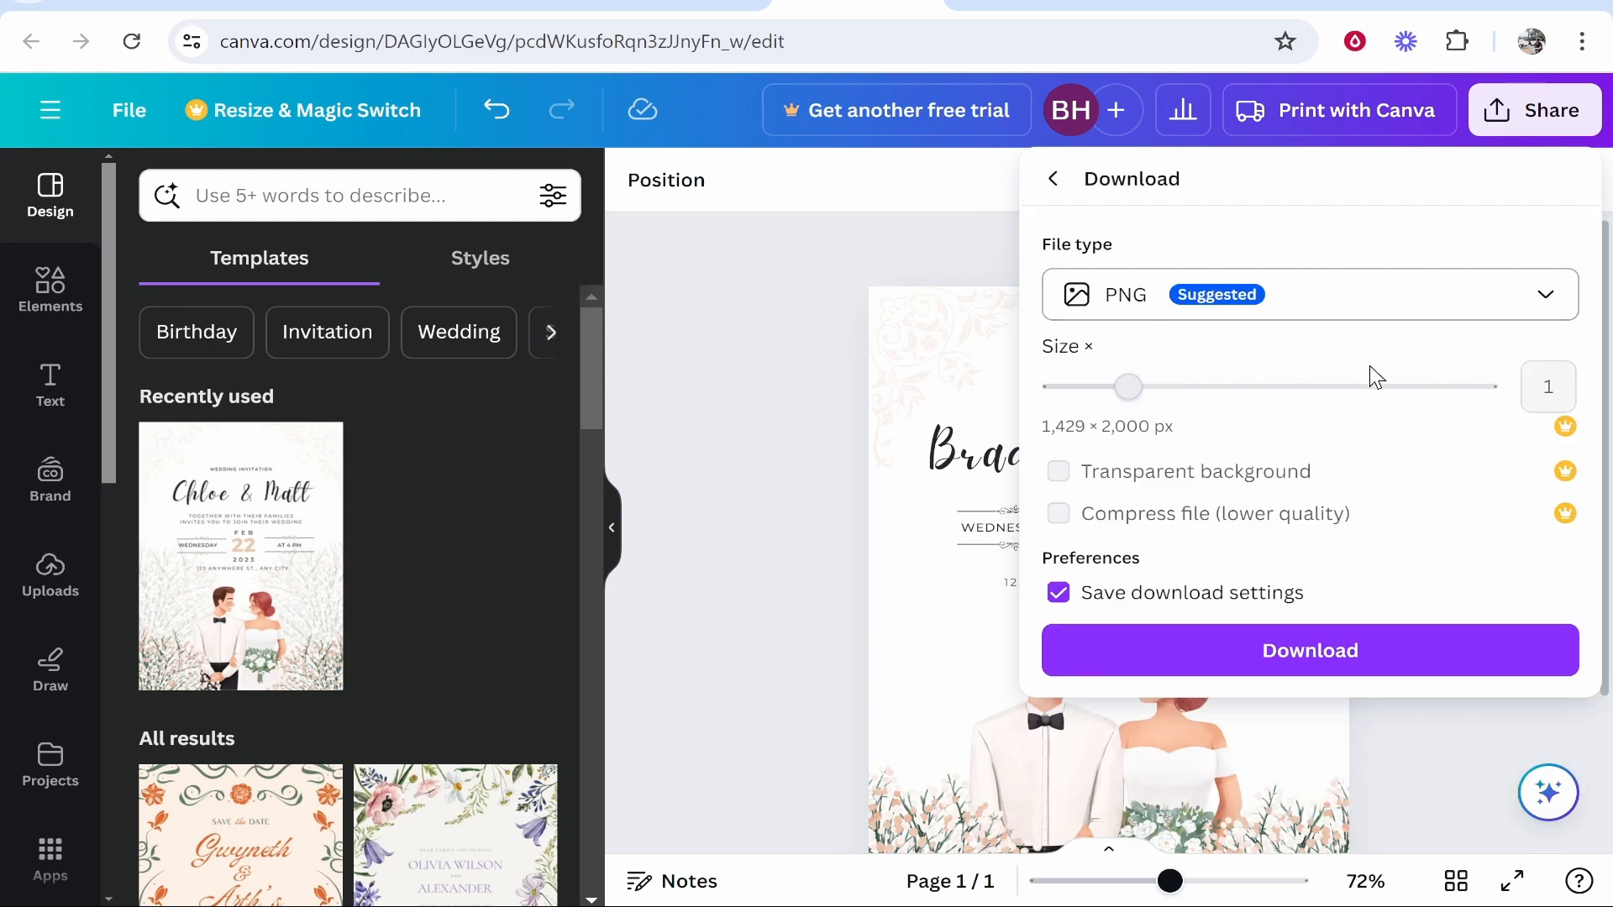
{"action": "left_click", "coordinate": [1306, 651]}
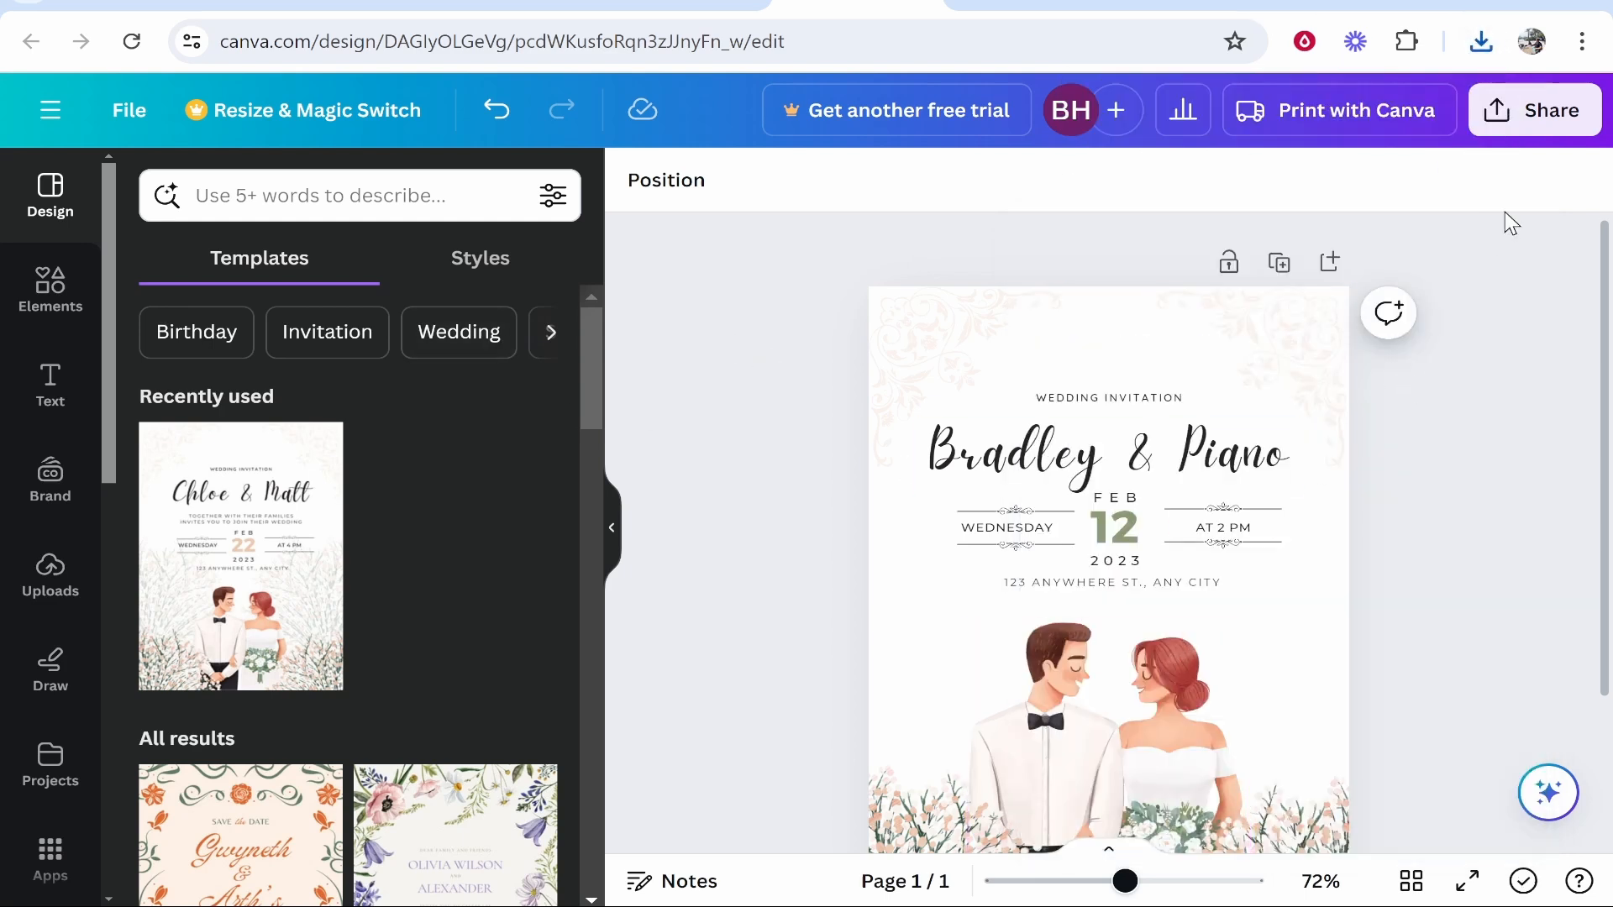
Step: Download the invitation as a PDF Print file with the RGB (best for digital use) color profile
{"action": "left_click", "coordinate": [1515, 119]}
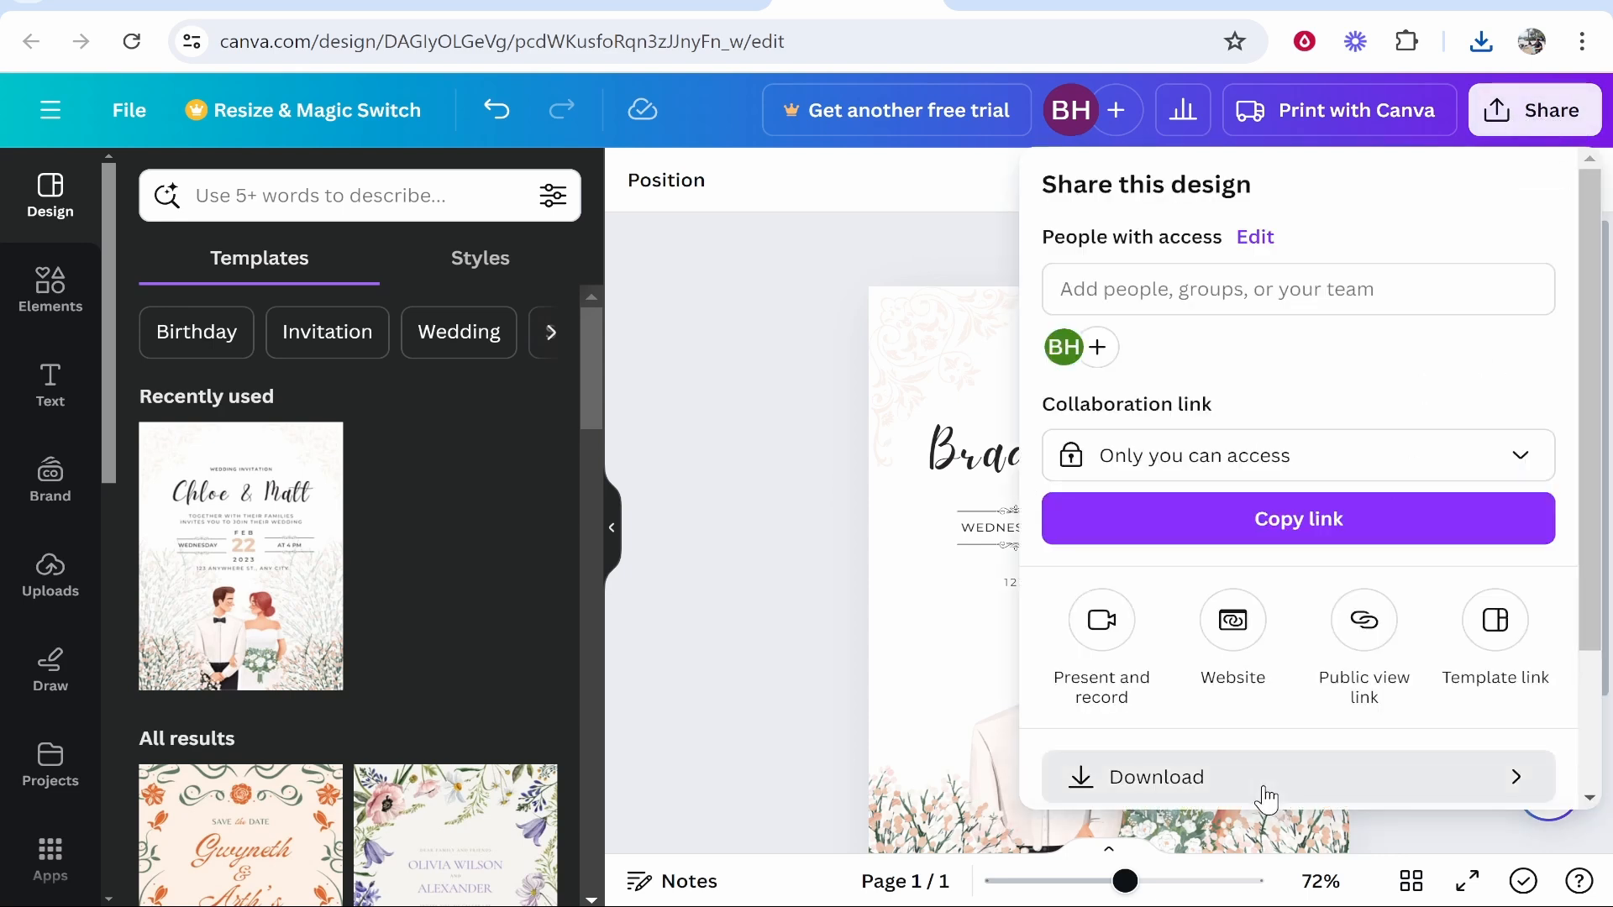
{"action": "left_click", "coordinate": [1159, 775]}
{"action": "left_click", "coordinate": [1235, 313]}
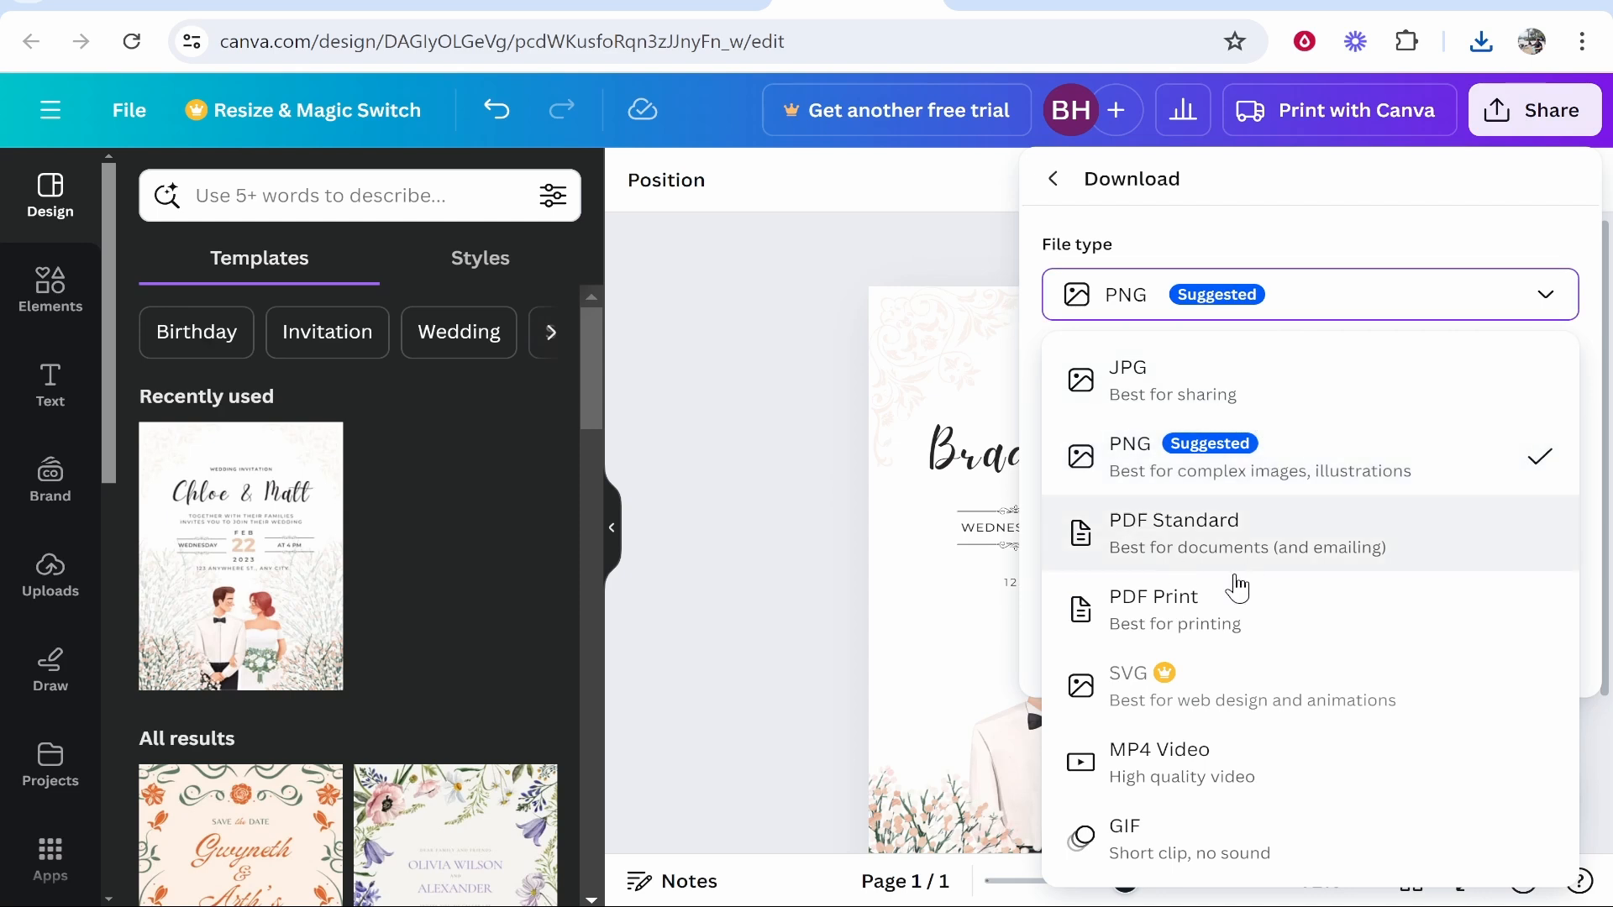
{"action": "left_click", "coordinate": [1227, 604]}
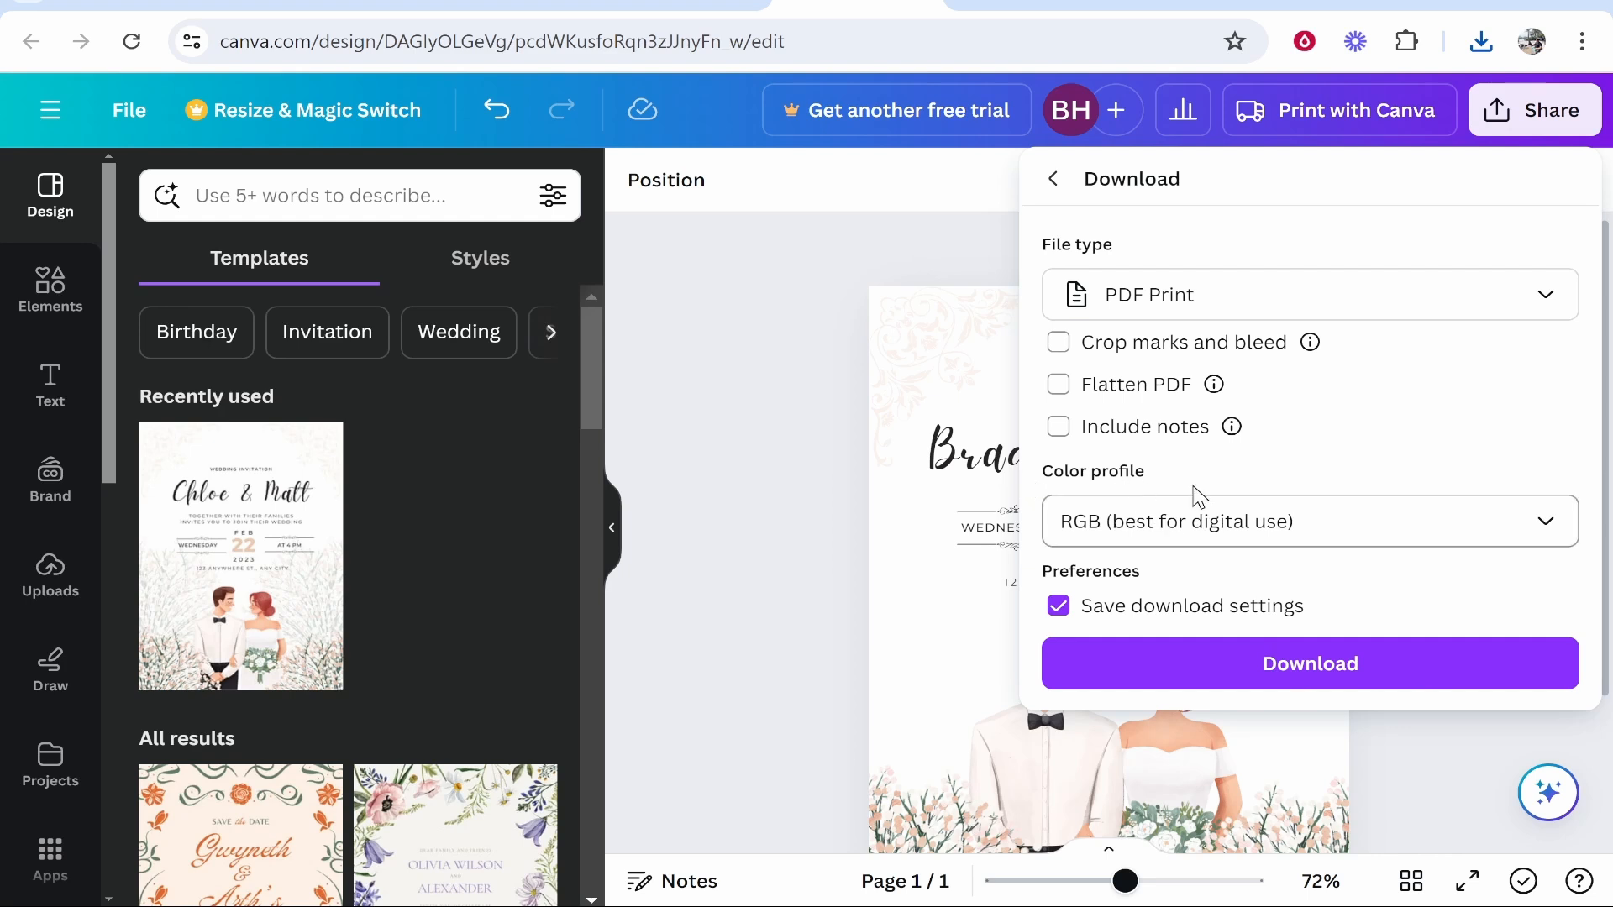
{"action": "left_click", "coordinate": [1147, 538]}
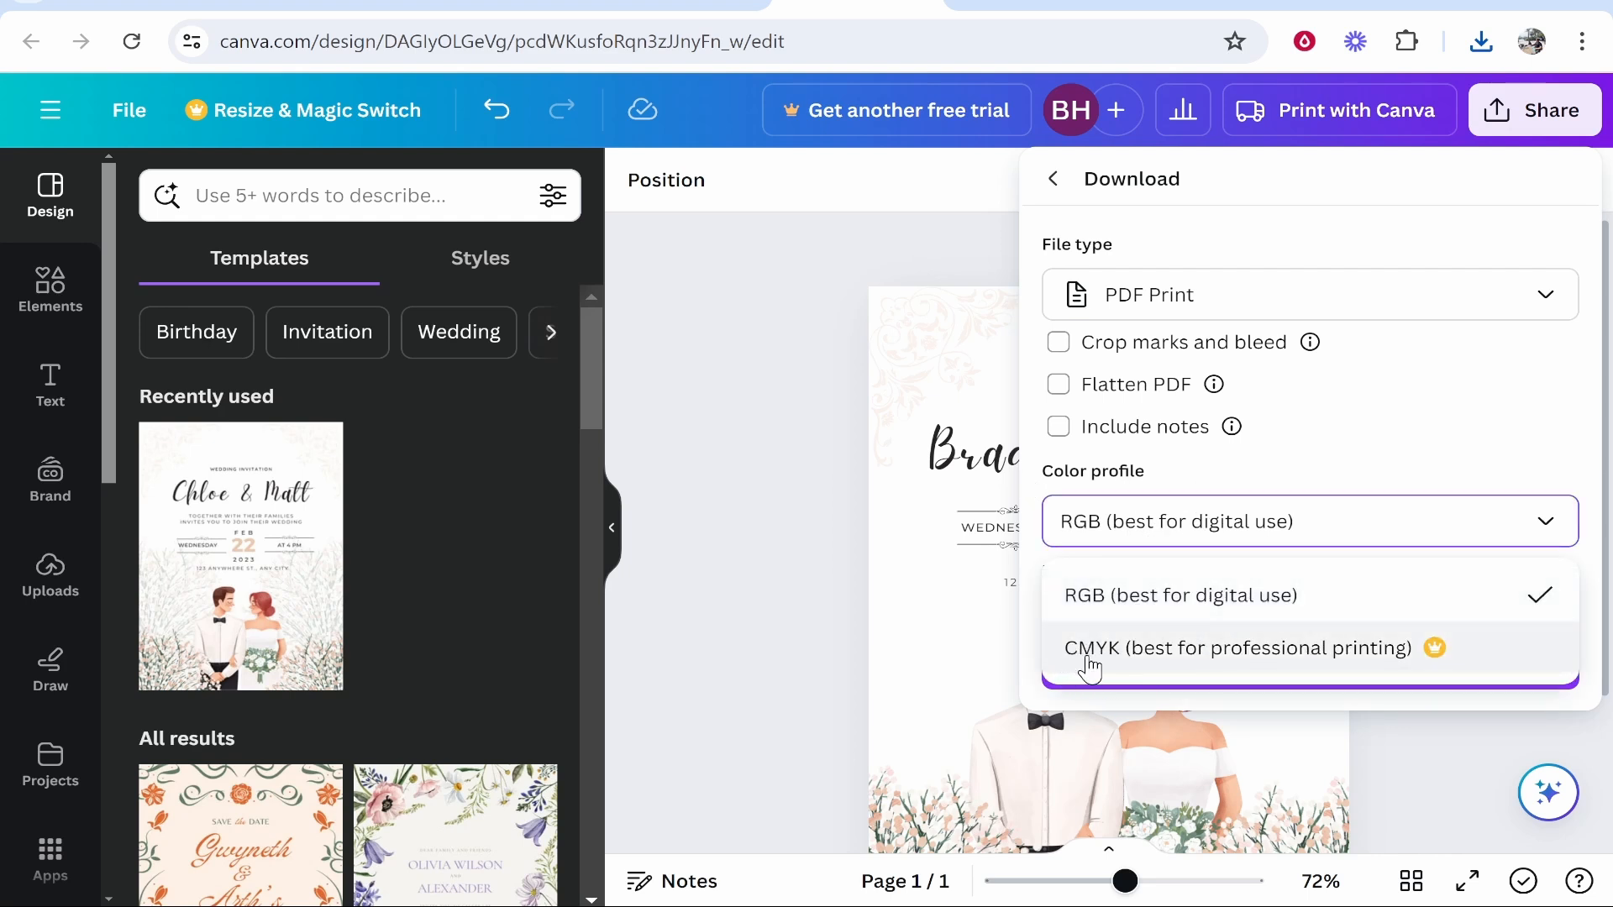
{"action": "left_click", "coordinate": [1311, 598]}
{"action": "left_click", "coordinate": [1224, 674]}
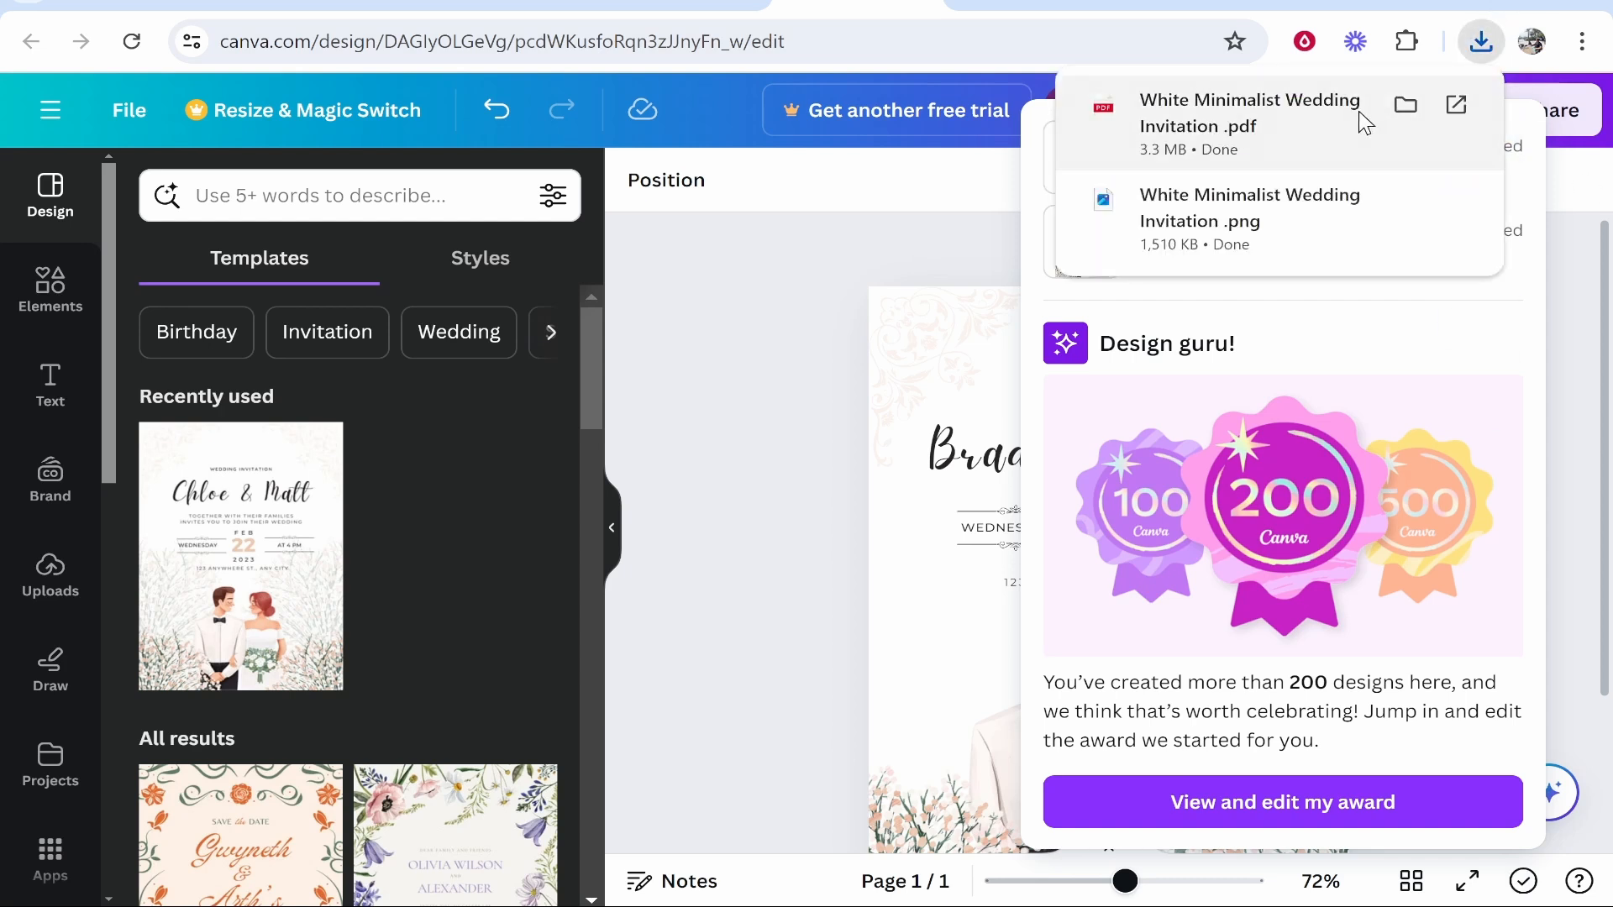
Step: Open the downloaded White Minimalist Wedding Invitation PDF, look over the page and bring up its print settings
{"action": "left_click", "coordinate": [1315, 138]}
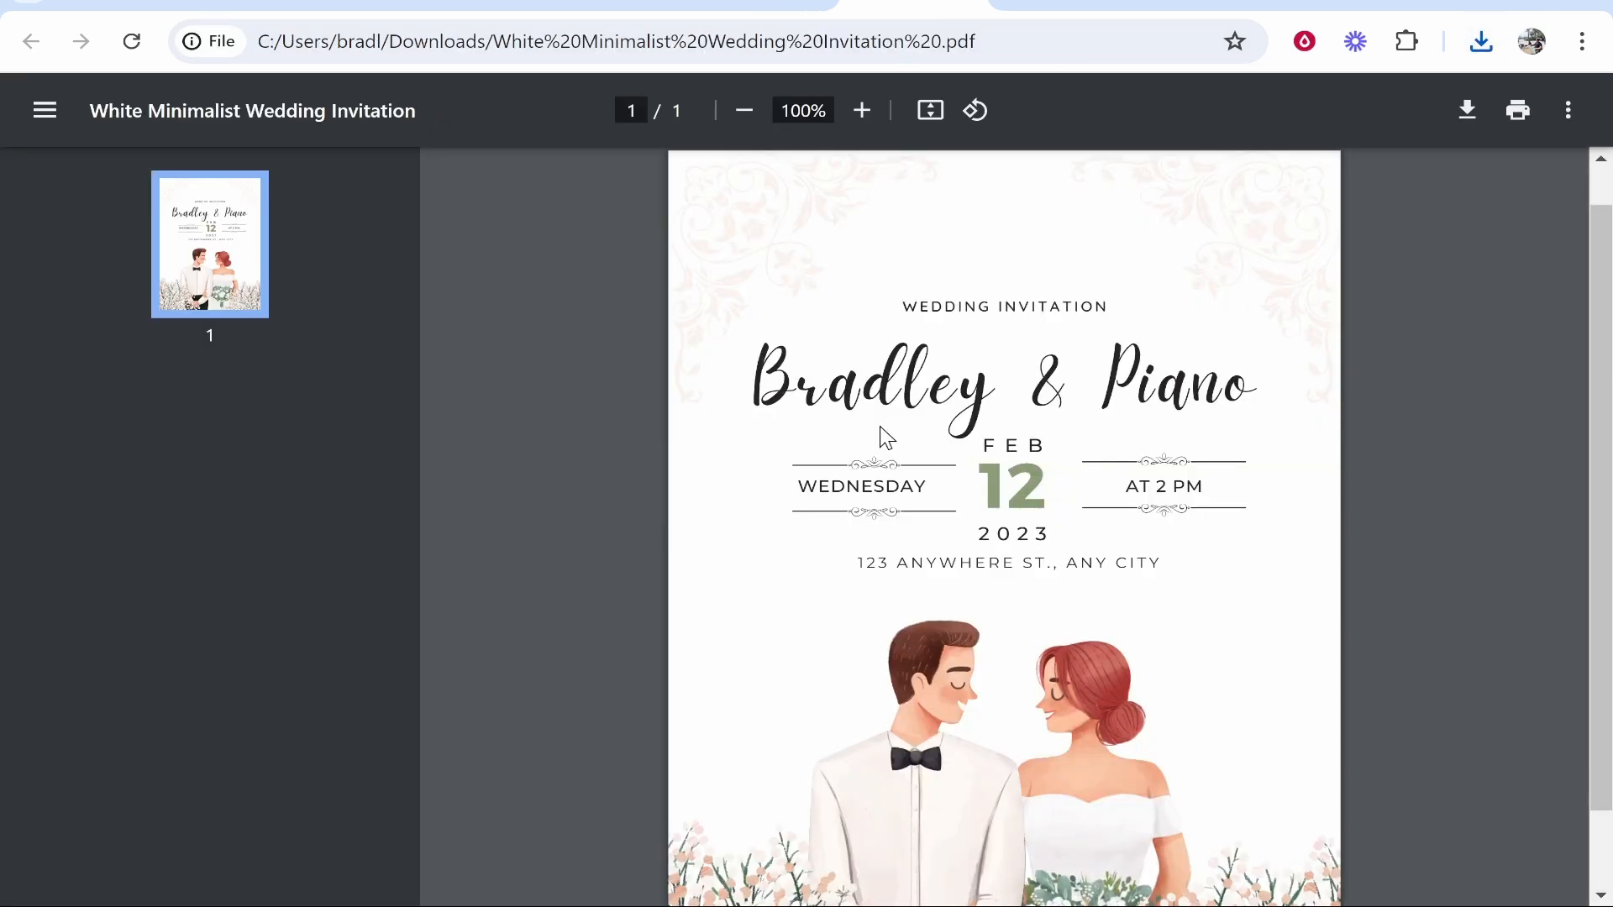
{"action": "scroll", "coordinate": [882, 432], "scroll_direction": "down", "scroll_amount": 2}
{"action": "scroll", "coordinate": [882, 431], "scroll_direction": "up", "scroll_amount": 2}
{"action": "left_click_drag", "start_coordinate": [1234, 299], "coordinate": [1050, 237]}
{"action": "left_click", "coordinate": [1519, 110]}
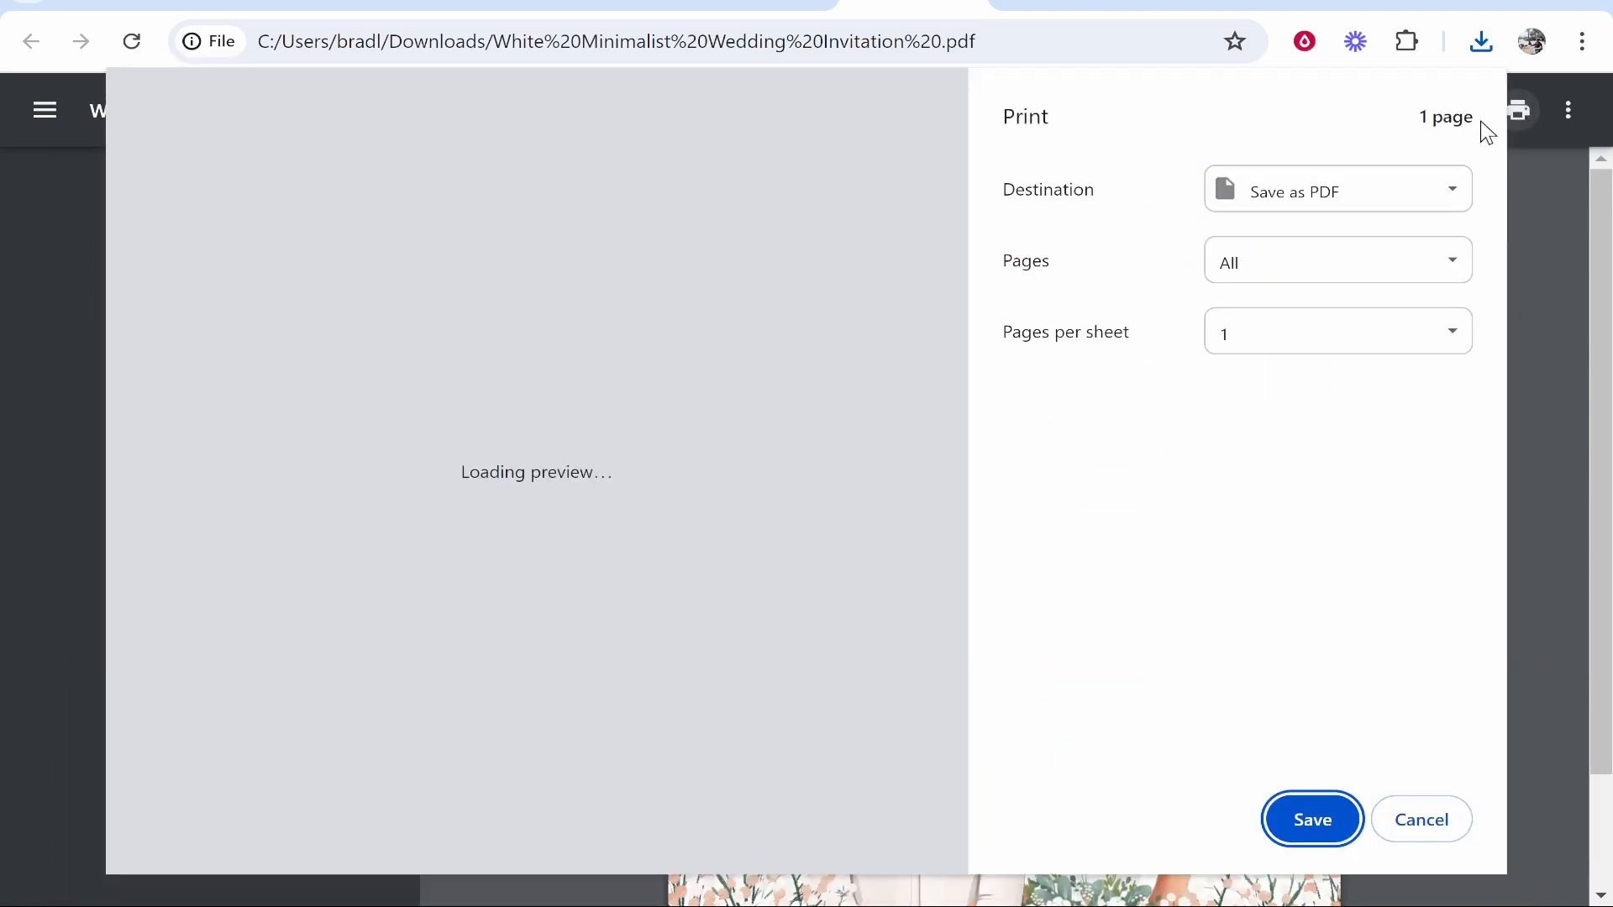